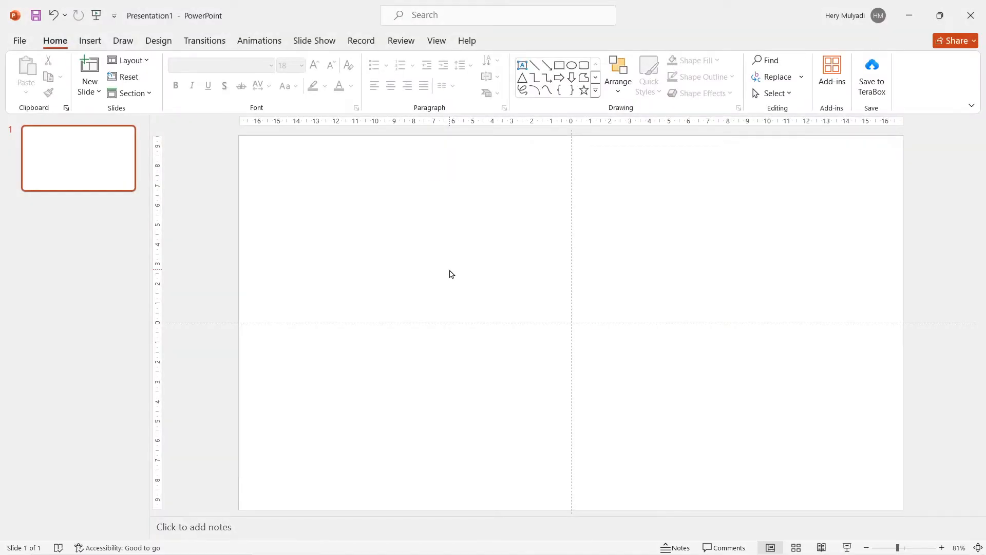
# Give the blank slide a solid dark gray background fill
pyautogui.rightClick(451, 273)
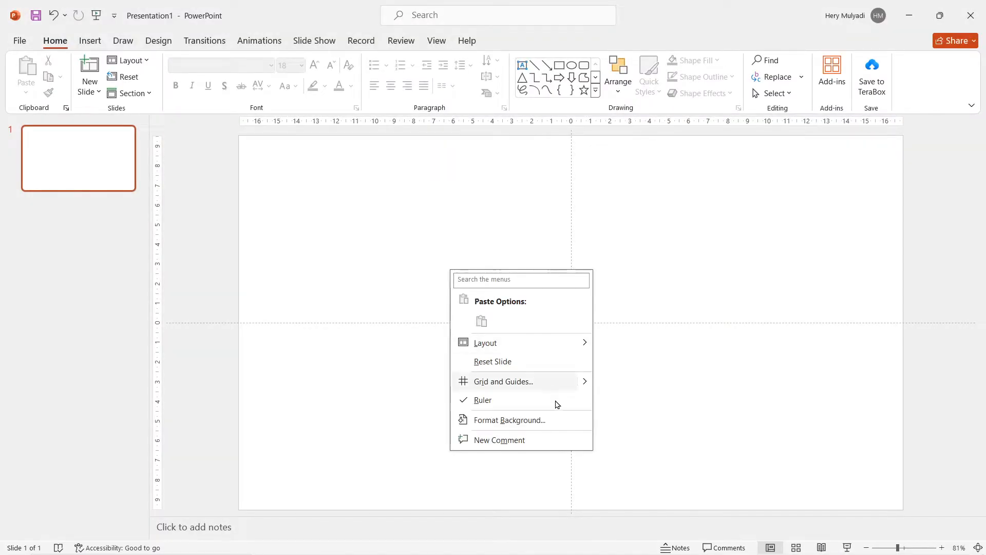
pyautogui.click(560, 418)
pyautogui.click(935, 288)
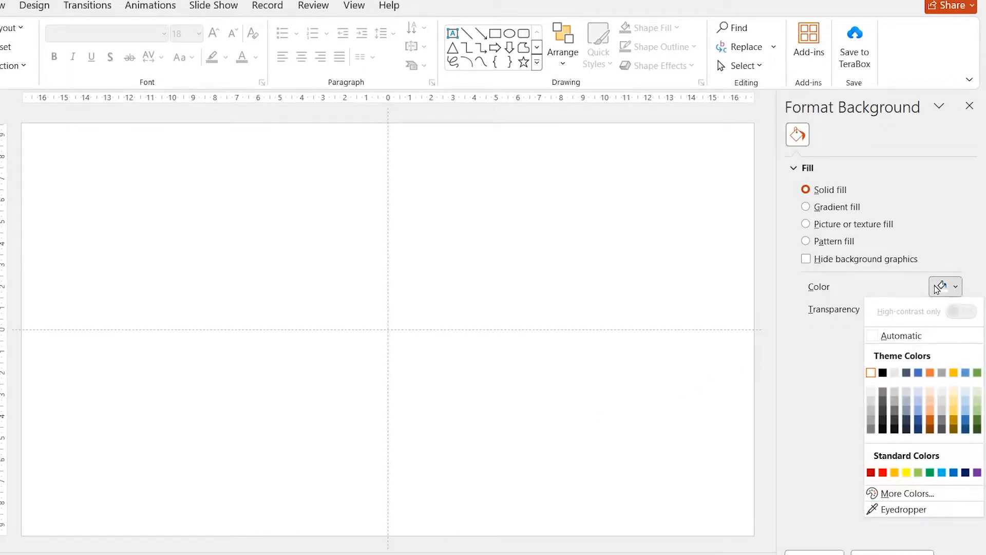
pyautogui.click(885, 404)
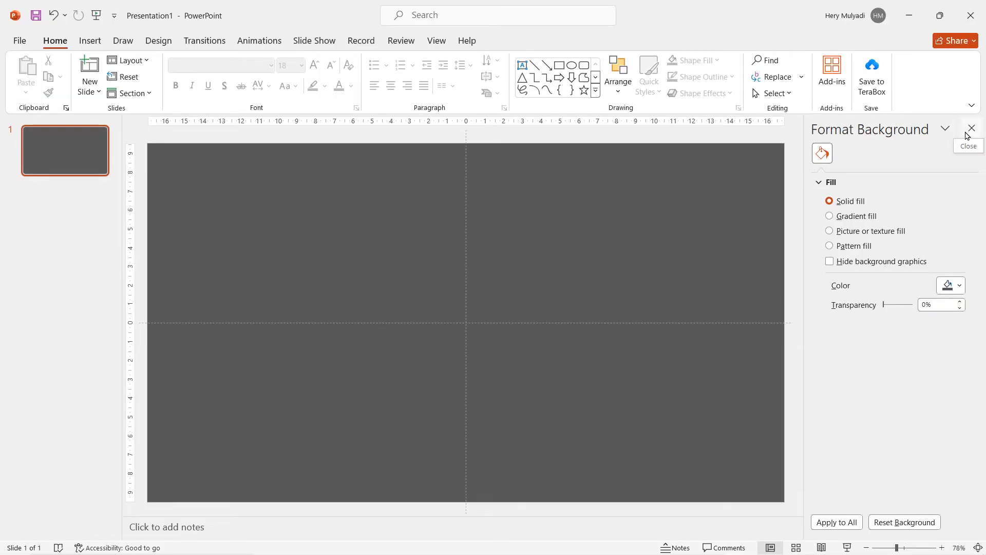
pyautogui.click(970, 105)
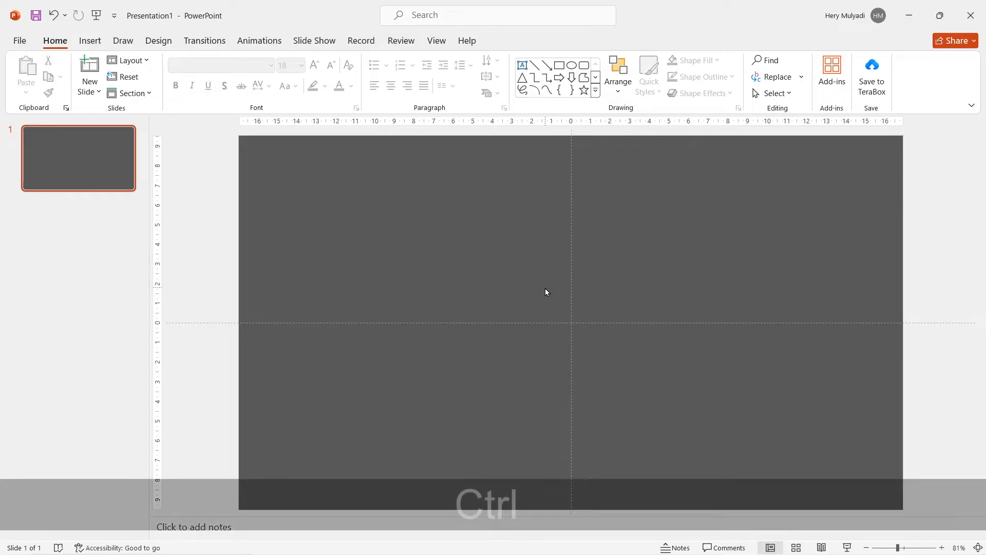
# Draw a circle of about 1.58 cm diameter just above the slide's upper edge, centred horizontally
pyautogui.keyDown('ctrl'); pyautogui.scroll(-2, 546, 291); pyautogui.keyUp('ctrl')
pyautogui.click(90, 40)
pyautogui.click(213, 74)
pyautogui.click(265, 134)
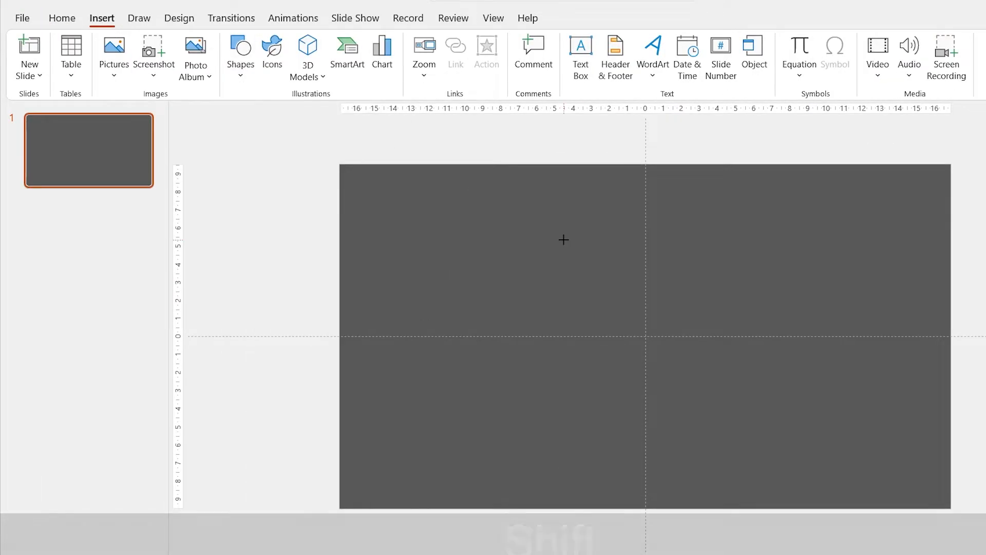
pyautogui.moveTo(563, 239)
pyautogui.mouseDown()
pyautogui.moveTo(592, 269)
pyautogui.moveTo(653, 130)
pyautogui.mouseUp()
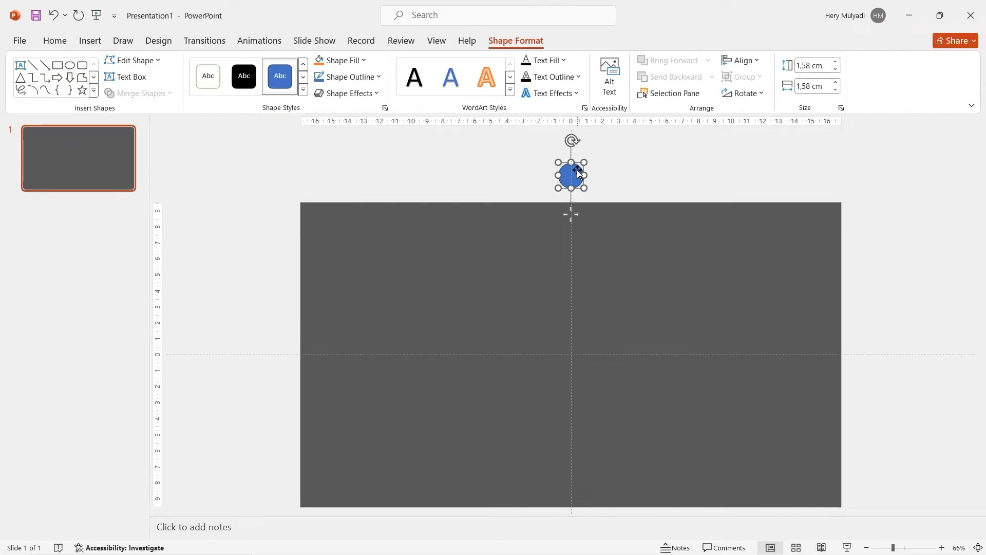
# Remove the circle's outline and give it soft edges with a size of 5 pt
pyautogui.rightClick(578, 172)
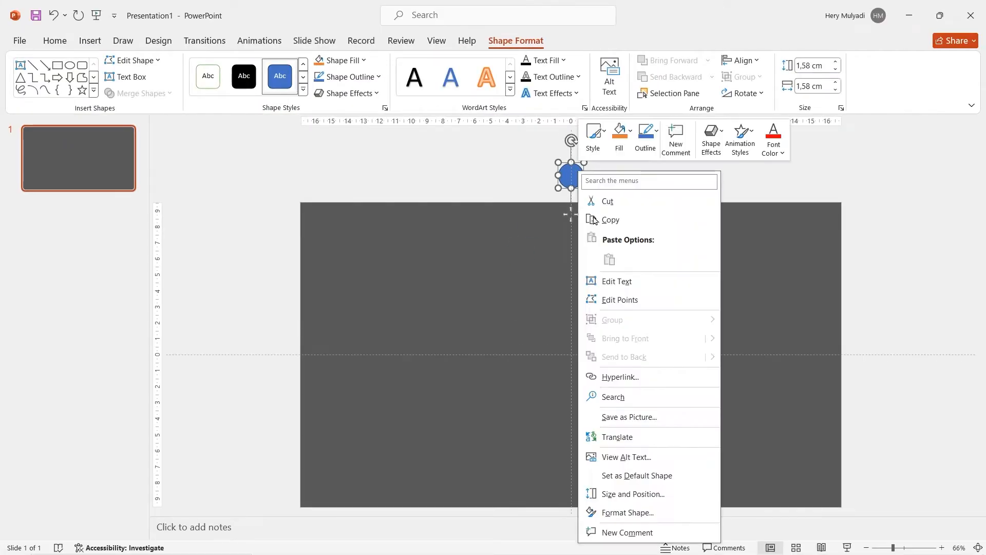
pyautogui.click(632, 513)
pyautogui.click(817, 391)
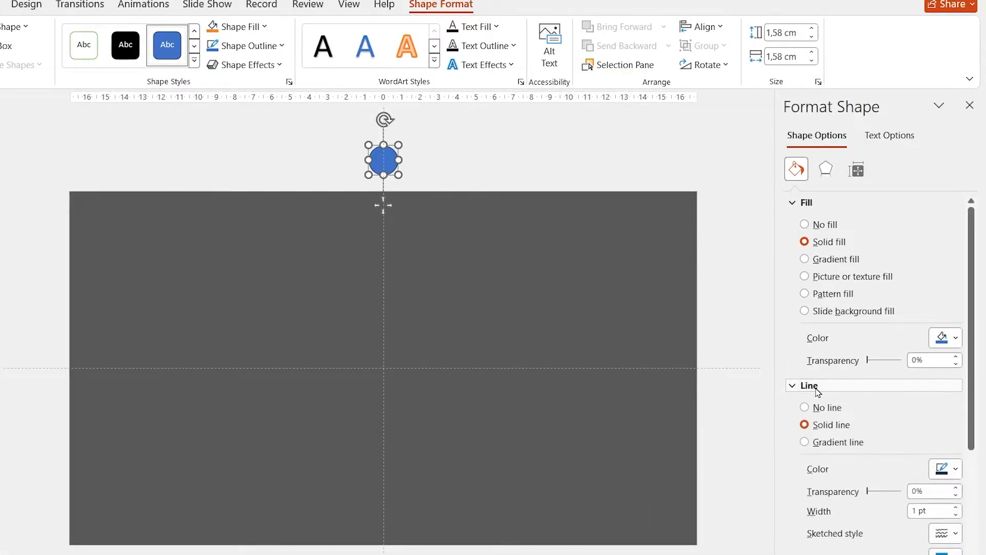
pyautogui.click(815, 407)
pyautogui.click(827, 169)
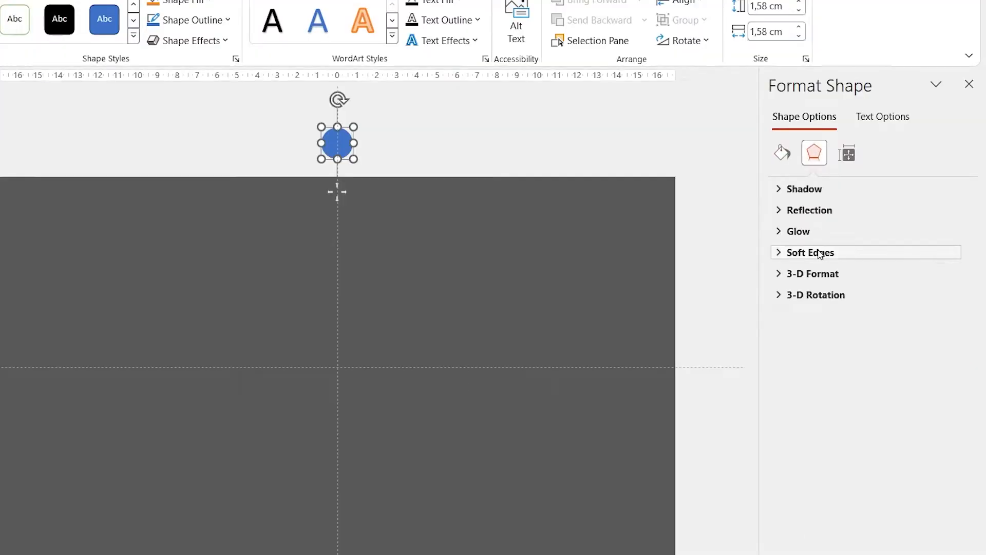
pyautogui.click(820, 255)
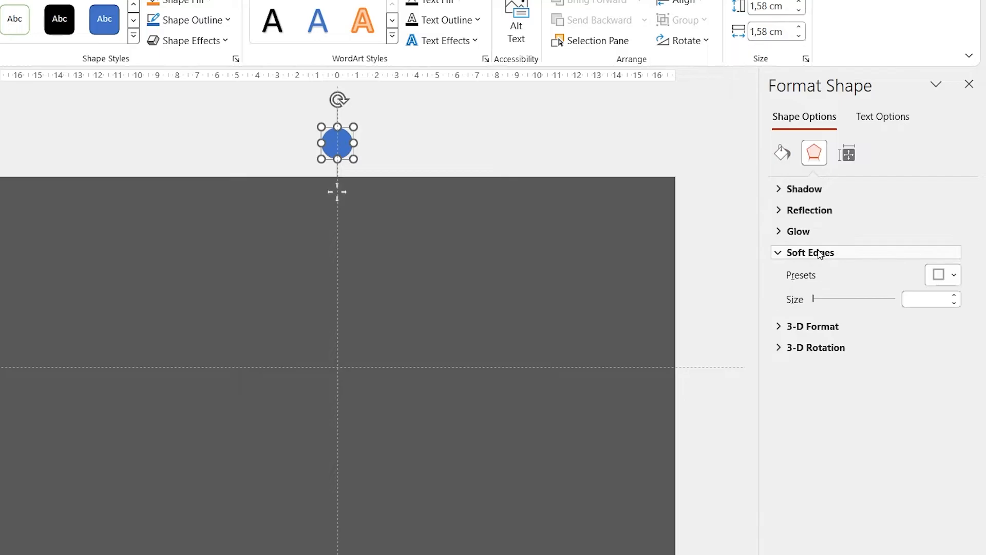
pyautogui.click(925, 299)
pyautogui.write('5')
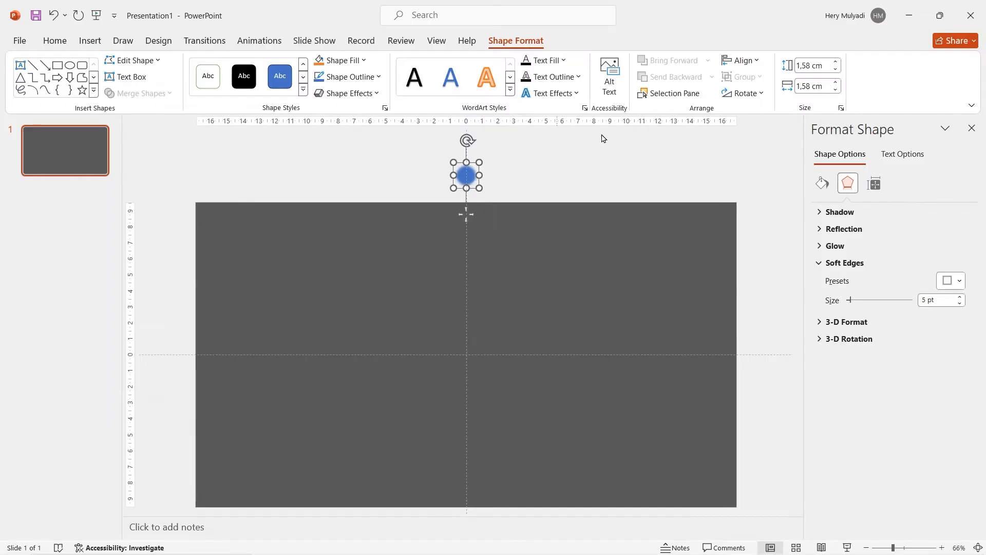
# Fill the circle with white and move it down onto the upper middle of the slide
pyautogui.click(782, 153)
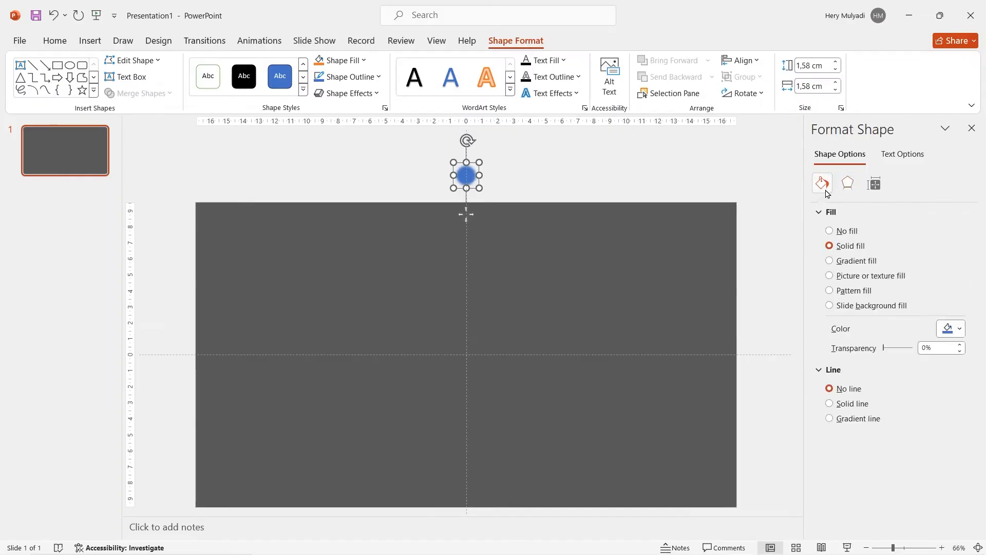
pyautogui.click(947, 330)
pyautogui.click(890, 389)
pyautogui.moveTo(471, 176); pyautogui.dragTo(471, 256)
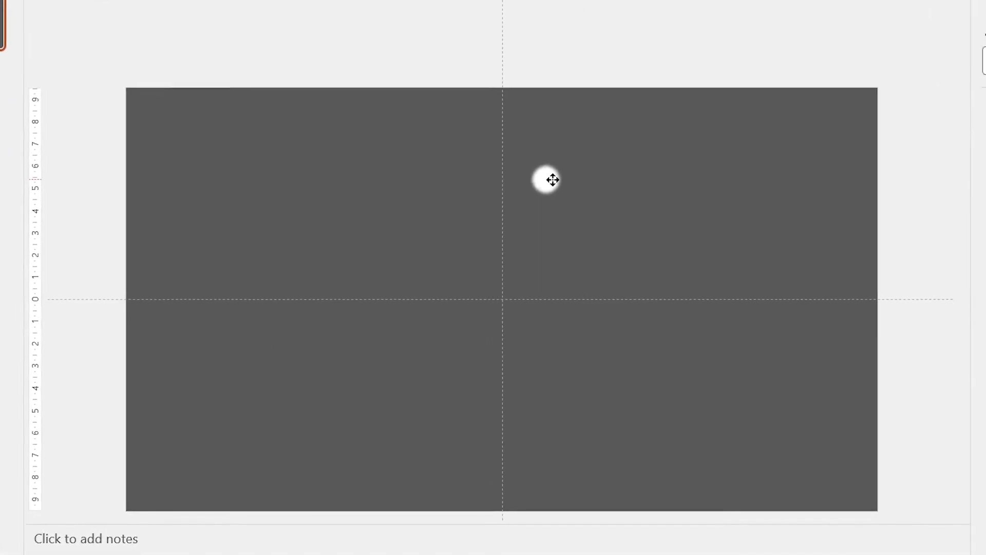
pyautogui.moveTo(519, 131)
pyautogui.mouseDown()
pyautogui.moveTo(587, 186)
pyautogui.moveTo(532, 1)
pyautogui.moveTo(520, 125)
pyautogui.mouseUp()
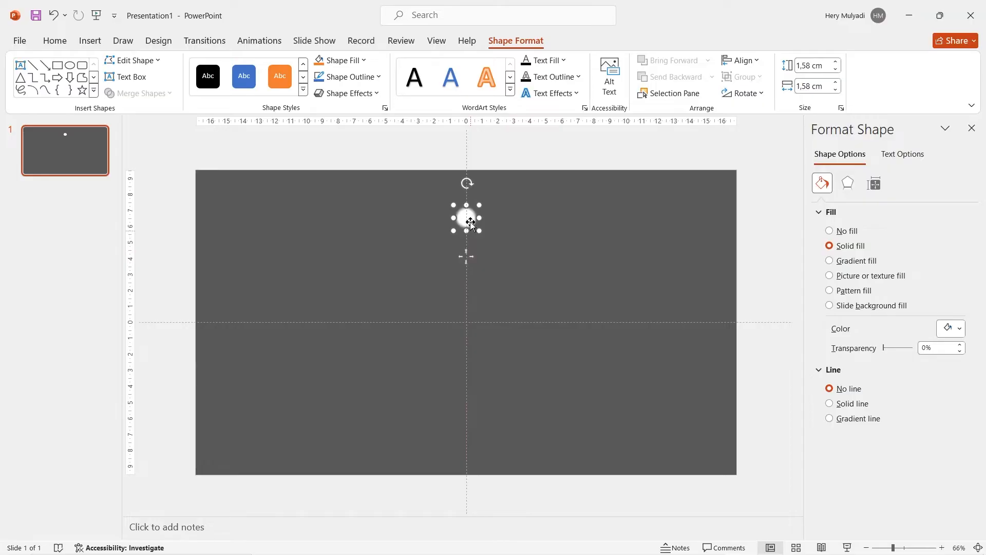
pyautogui.click(971, 128)
# Duplicate the white circle beside the original and shrink the copy to about half its diameter
pyautogui.hotkey('ctrl', 'd')
pyautogui.scroll(8, 614, 219)
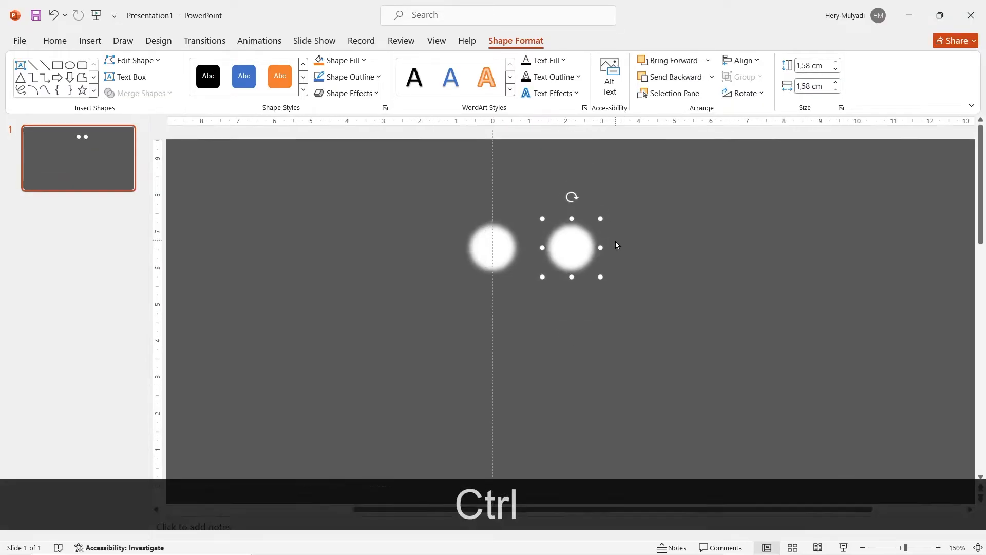
pyautogui.scroll(8, 617, 245)
pyautogui.moveTo(627, 374); pyautogui.dragTo(604, 351)
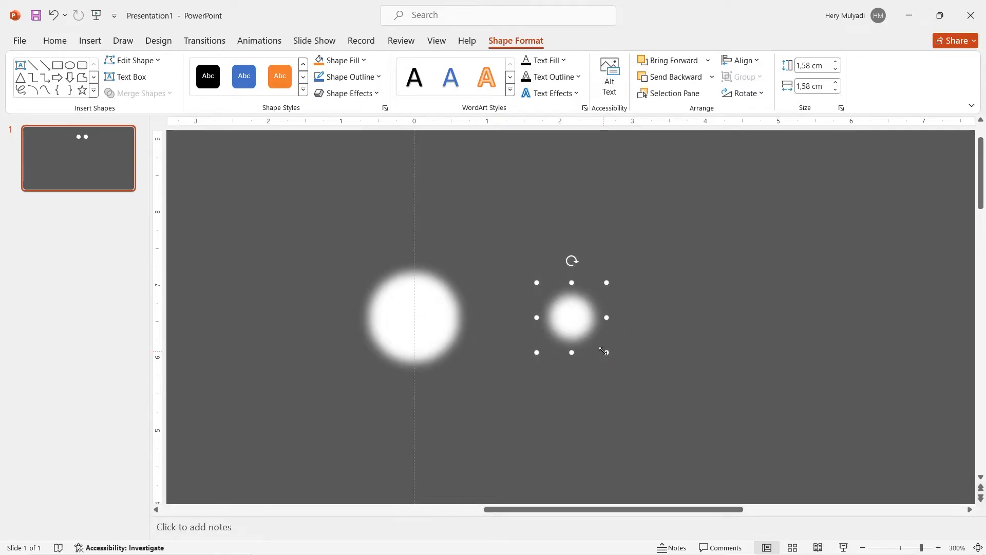
# Duplicate the large circle, place the copy in line beyond the small one, and shrink it to a medium size
pyautogui.click(417, 310)
pyautogui.hotkey('ctrl', 'd')
pyautogui.moveTo(443, 344); pyautogui.dragTo(725, 310)
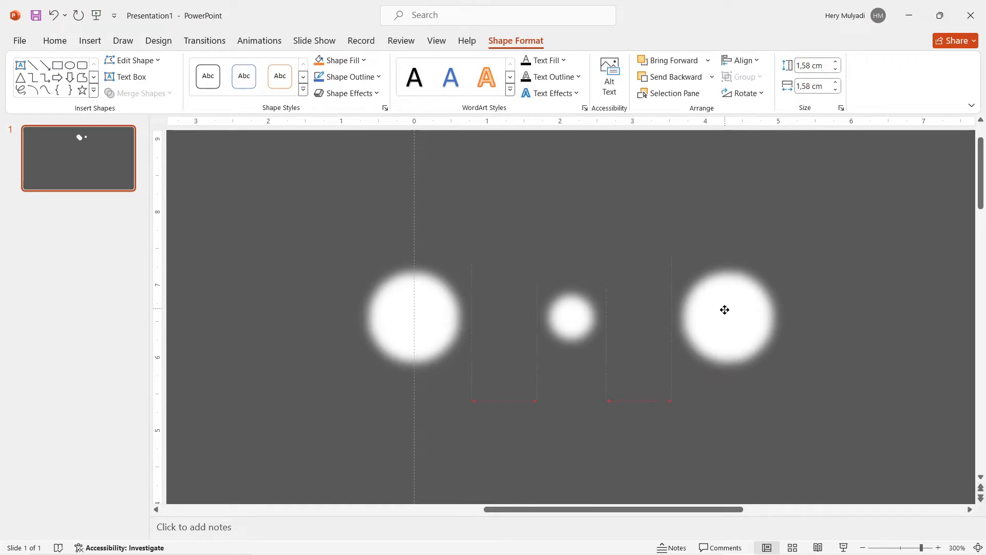
pyautogui.moveTo(785, 374); pyautogui.dragTo(769, 357)
pyautogui.click(630, 382)
# Move the largest circle above the slide's upper-left corner and draw a curved custom motion path from it down past the slide's lower edge
pyautogui.keyDown('ctrl'); pyautogui.scroll(-6, 630, 382); pyautogui.keyUp('ctrl')
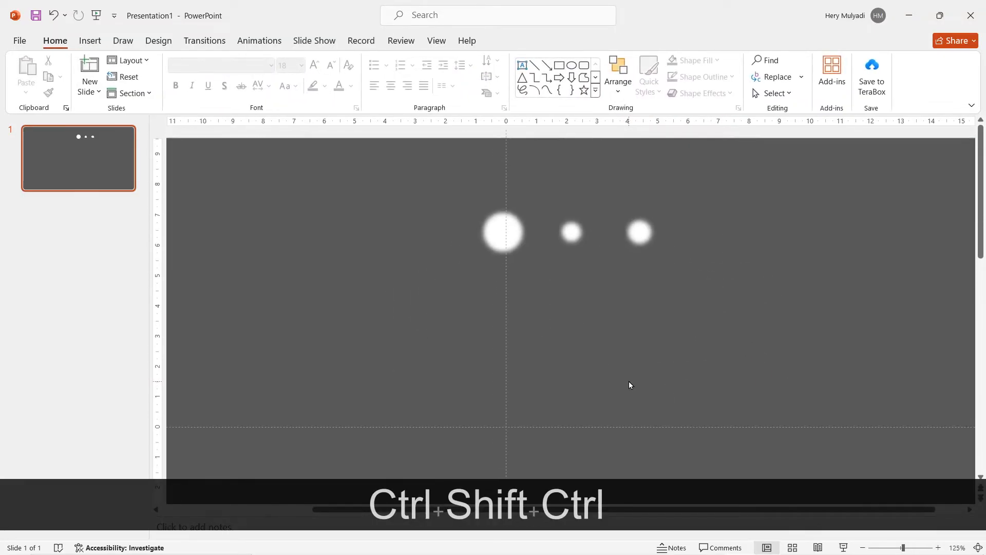
pyautogui.moveTo(571, 203); pyautogui.dragTo(290, 146)
pyautogui.click(259, 41)
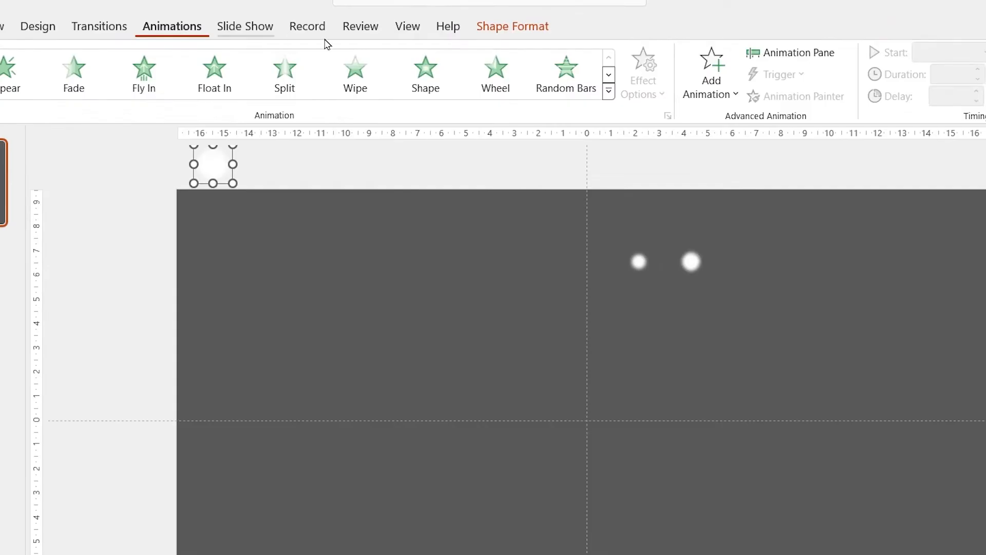
pyautogui.click(664, 81)
pyautogui.scroll(-3, 711, 317)
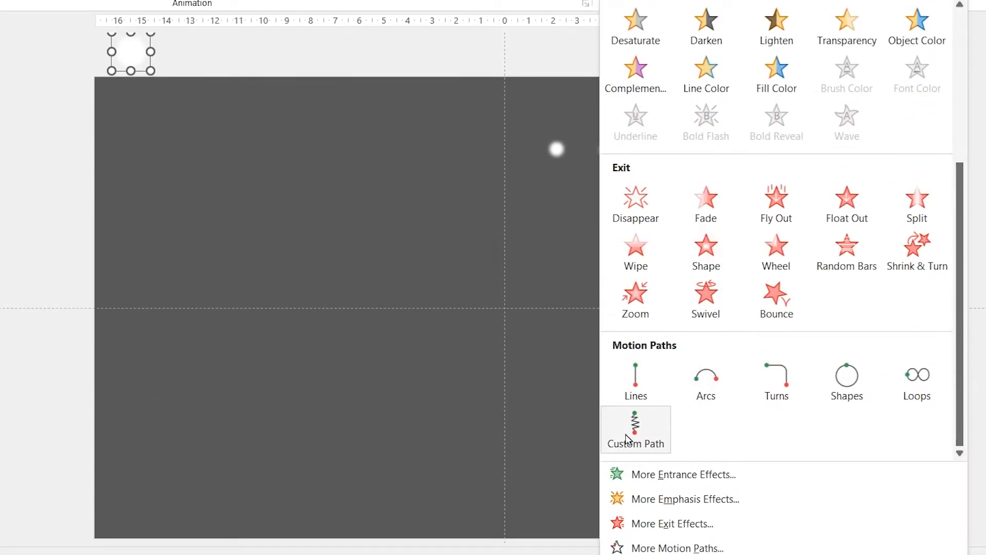
pyautogui.click(635, 424)
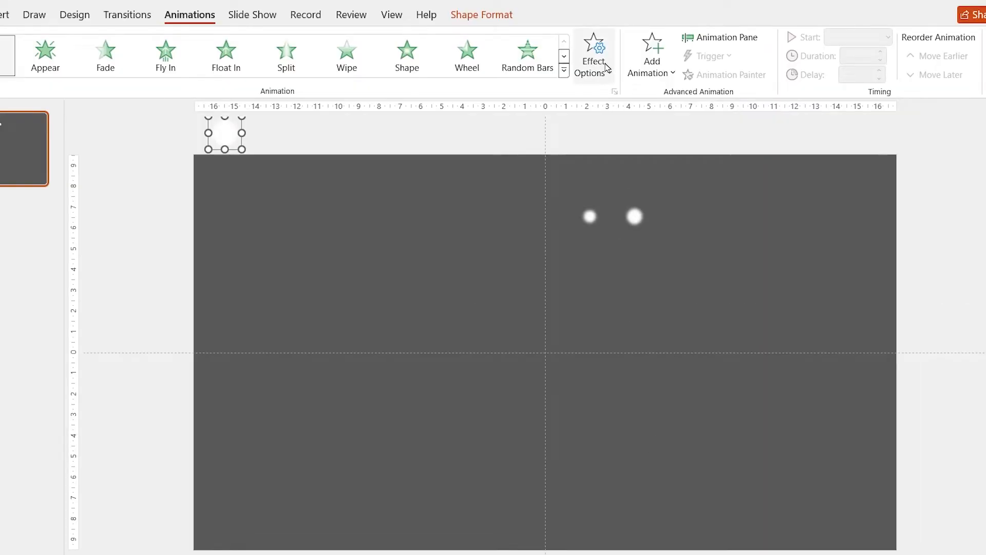
pyautogui.click(608, 67)
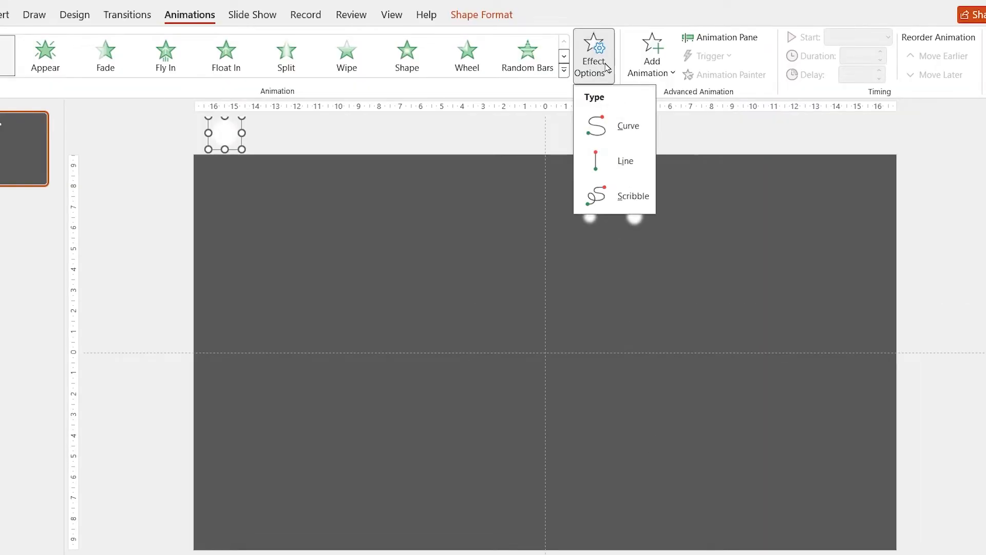
pyautogui.click(599, 126)
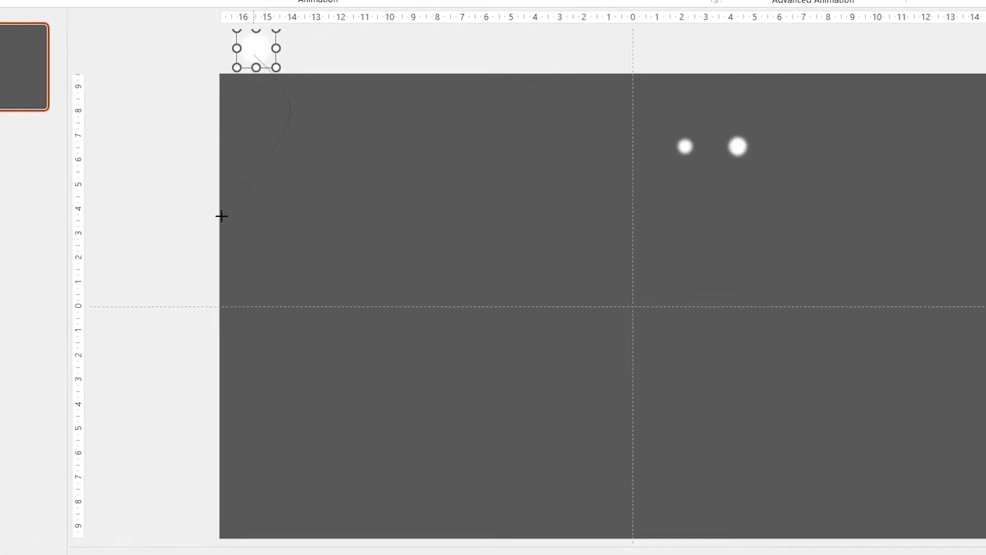
pyautogui.doubleClick(278, 554)
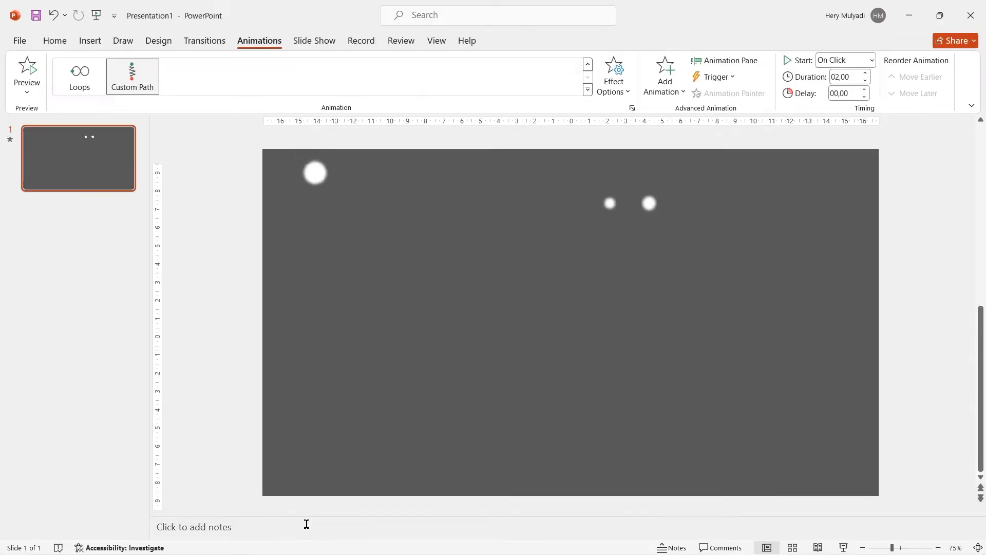
# Adjust the large circle's motion path so that it ends below the slide's lower edge, and fine-tune its width
pyautogui.keyDown('ctrl'); pyautogui.scroll(-3, 278, 463); pyautogui.keyUp('ctrl')
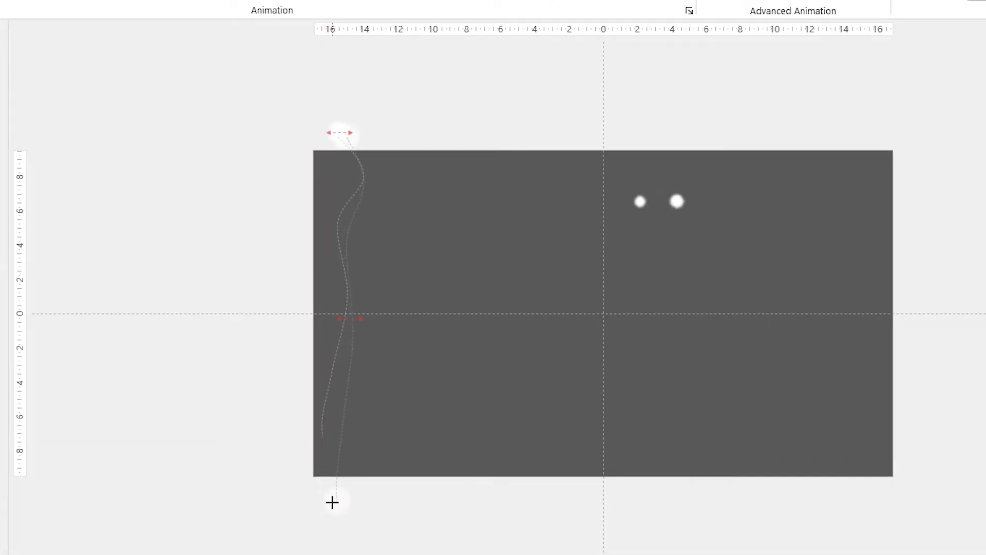
pyautogui.click(332, 503)
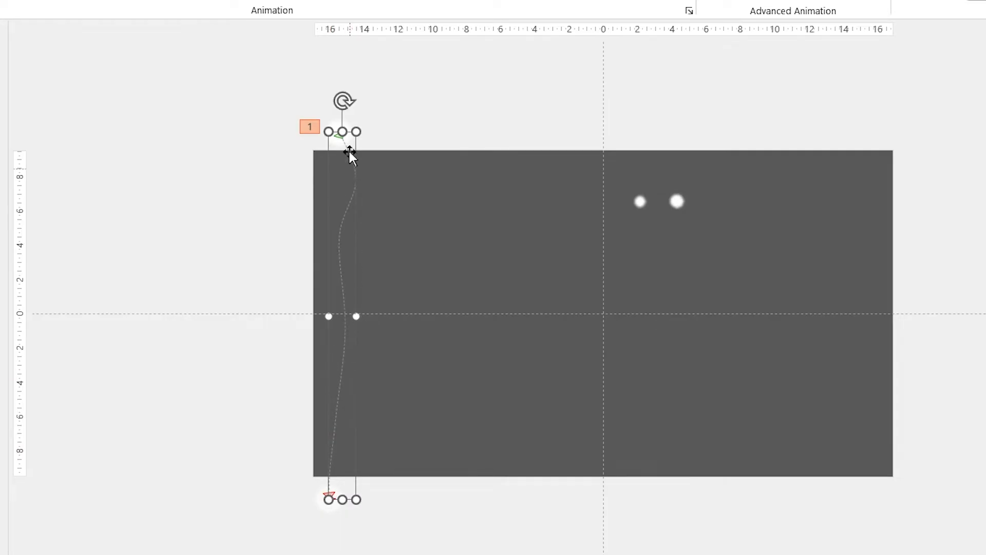
pyautogui.click(360, 320)
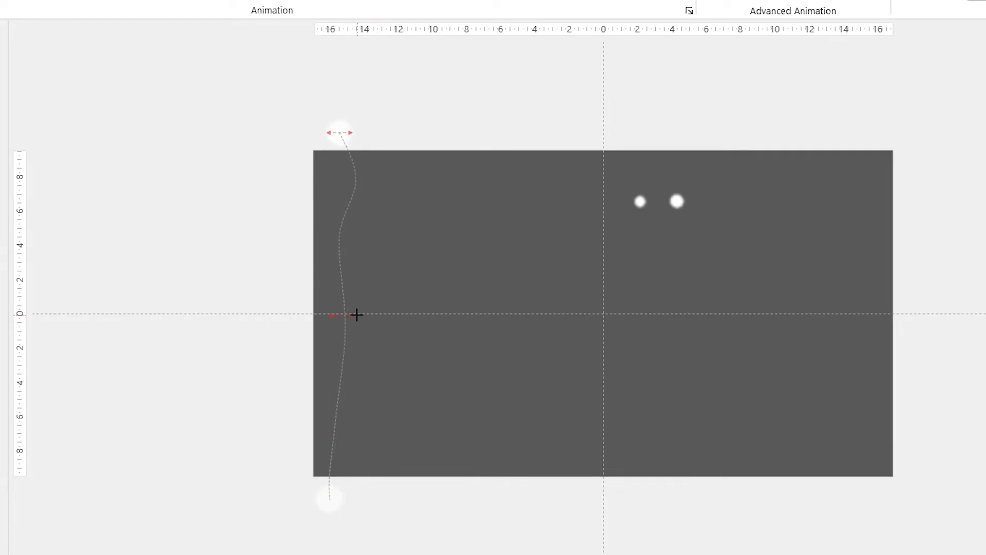
pyautogui.click(356, 314)
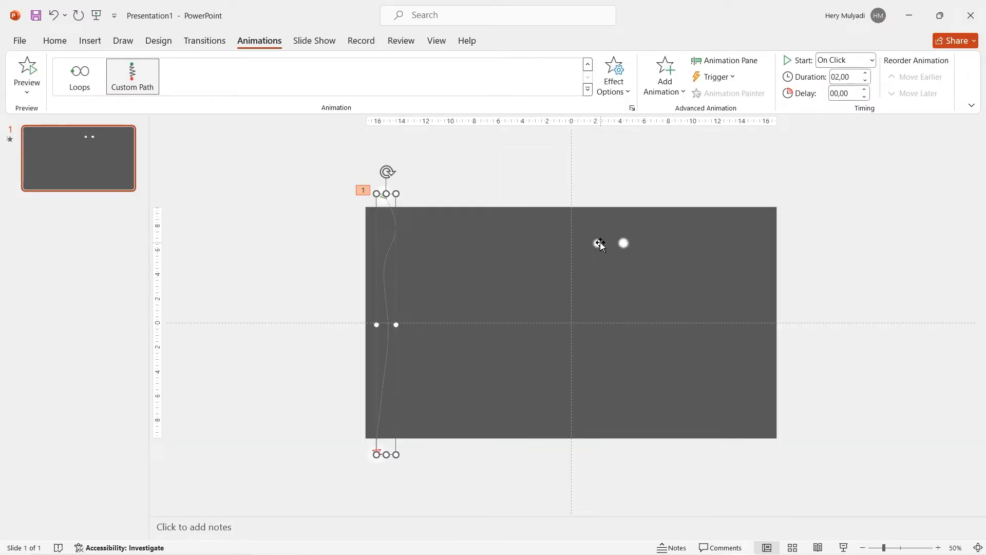
# Move the smallest circle above the slide beside the first one and draw it a tightly winding custom curve path ending below the slide
pyautogui.click(600, 243)
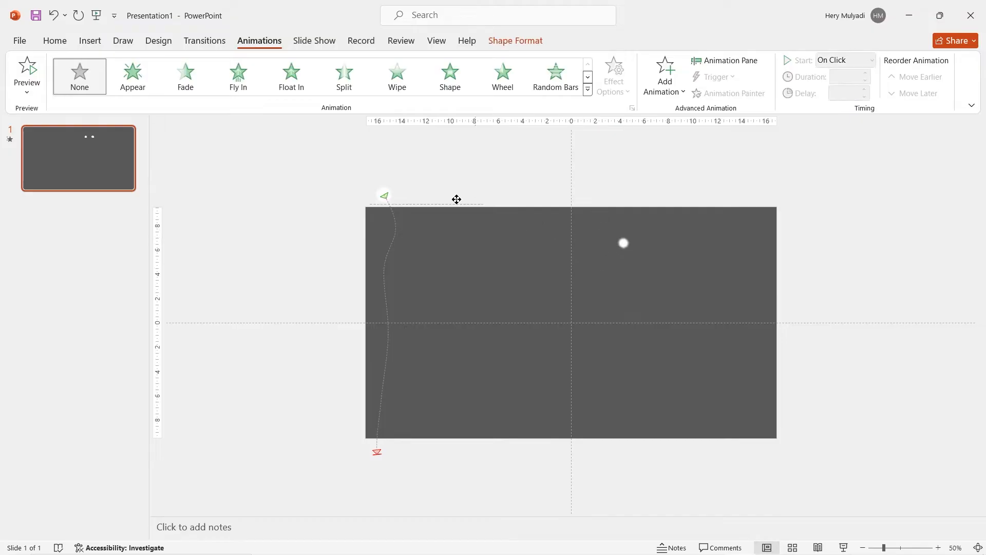
pyautogui.click(653, 103)
pyautogui.scroll(-5, 689, 377)
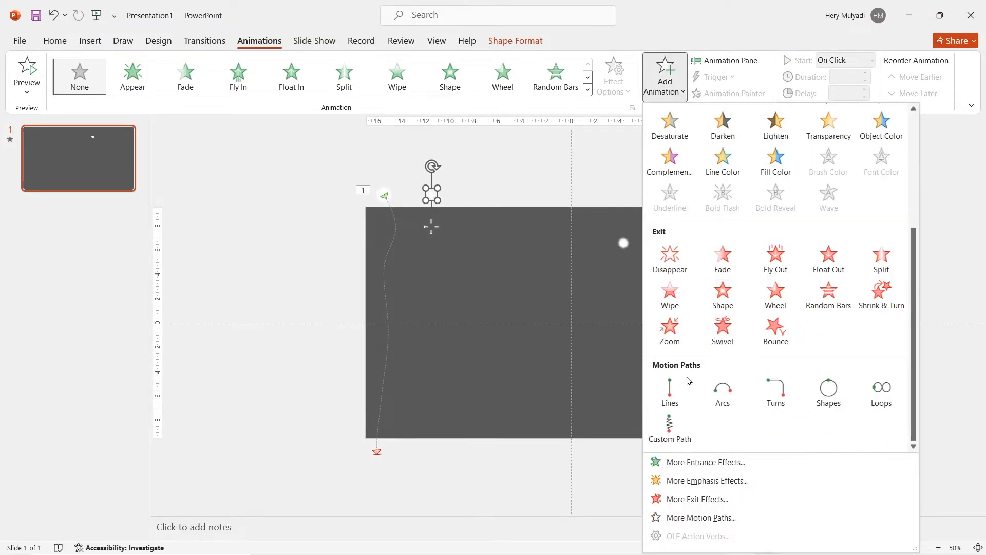
pyautogui.click(670, 436)
pyautogui.click(614, 77)
pyautogui.click(622, 137)
pyautogui.click(432, 196)
pyautogui.click(448, 223)
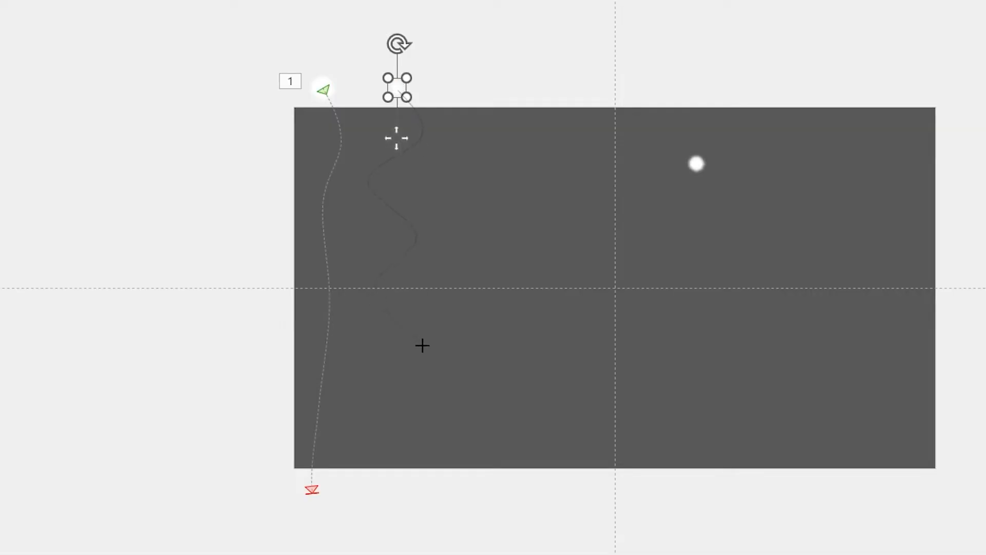
pyautogui.doubleClick(389, 505)
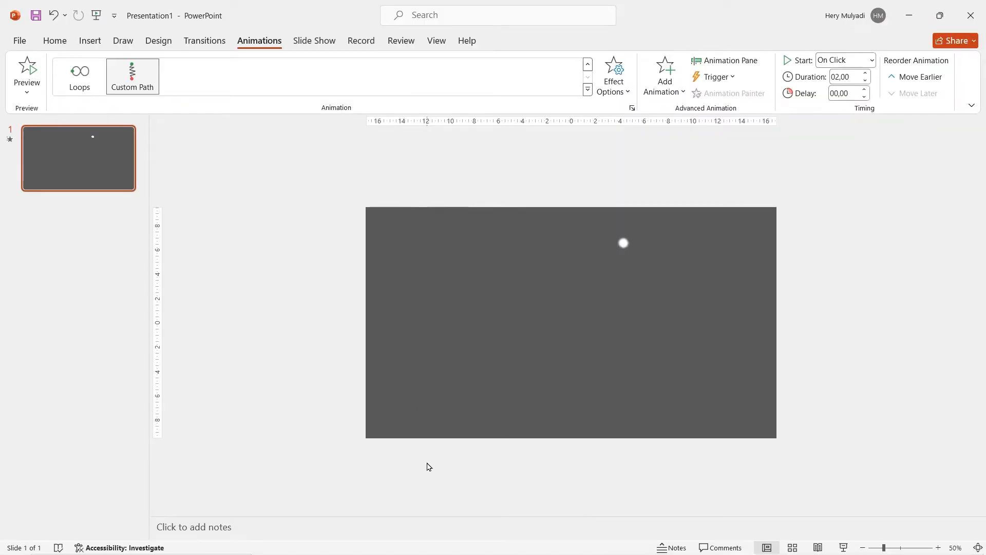
# Move the medium circle above the slide next to the other two and draw it a wide wavy custom curve path ending below the slide
pyautogui.moveTo(623, 243); pyautogui.dragTo(485, 189)
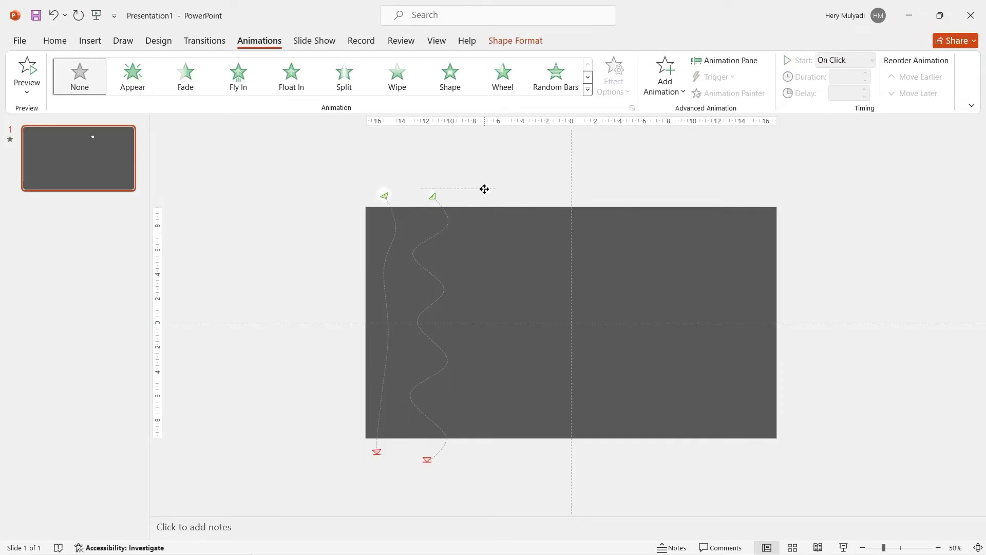
pyautogui.click(664, 77)
pyautogui.click(677, 431)
pyautogui.click(620, 100)
pyautogui.click(639, 138)
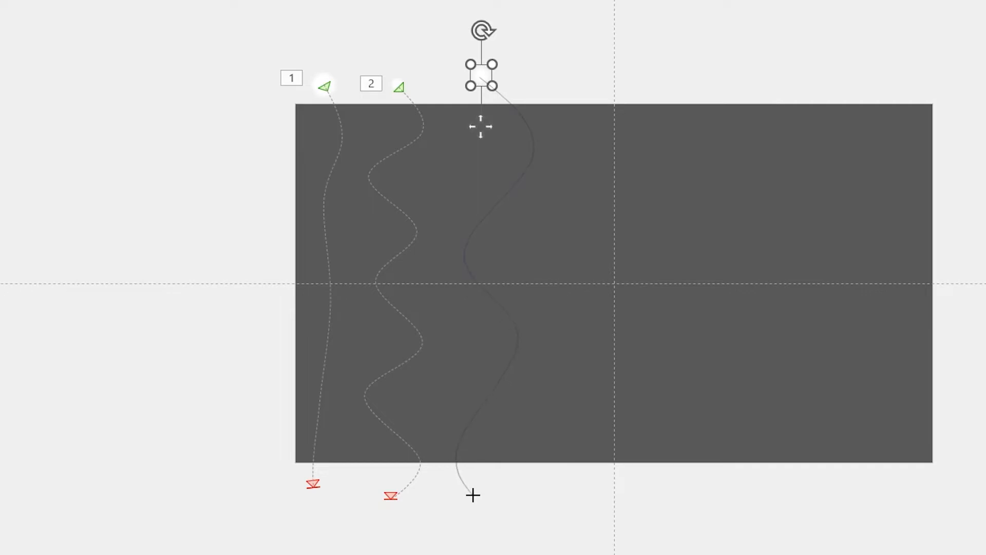
pyautogui.doubleClick(473, 495)
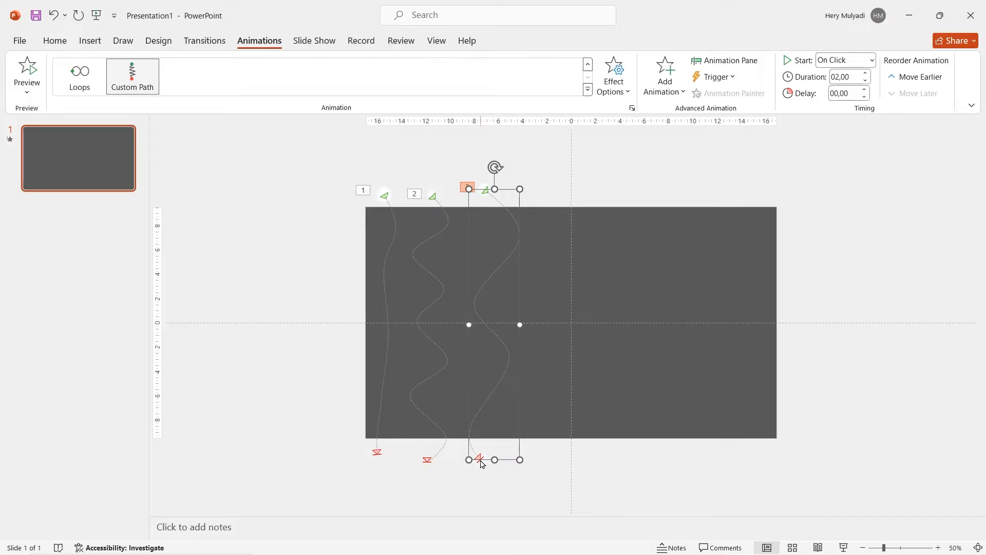
# Duplicate the first large snowflake, place the copy's path left of the slide's centre, widen it and extend its end farther down
pyautogui.click(388, 192)
pyautogui.hotkey('ctrl', 'd')
pyautogui.moveTo(388, 193); pyautogui.dragTo(541, 191)
pyautogui.moveTo(579, 269); pyautogui.dragTo(579, 268)
pyautogui.moveTo(523, 459); pyautogui.dragTo(504, 480)
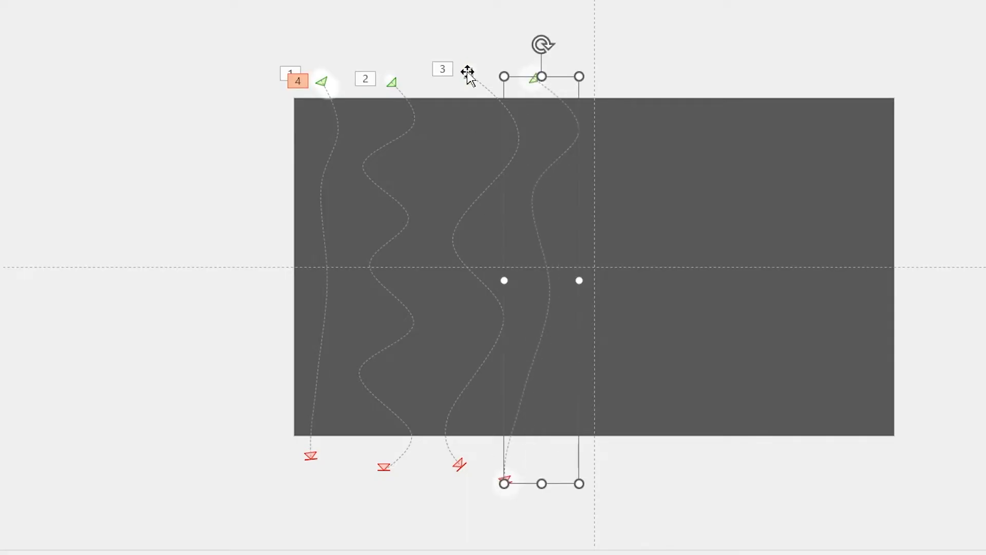
# Duplicate the third snowflake, place the copy between the second and third ones, and pull its path's end farther below the slide
pyautogui.click(469, 72)
pyautogui.hotkey('ctrl', 'd')
pyautogui.moveTo(488, 195); pyautogui.dragTo(453, 194)
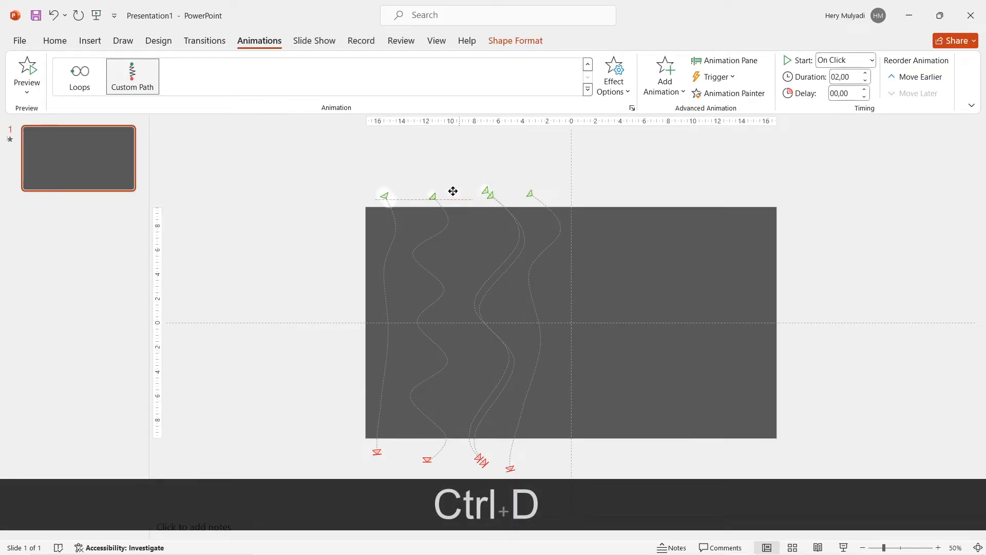
pyautogui.moveTo(459, 464); pyautogui.dragTo(448, 482)
# Add another wavy-path snowflake copy higher above the slide than the others, and extend the second snowflake's path farther below the slide
pyautogui.hotkey('ctrl', 'd')
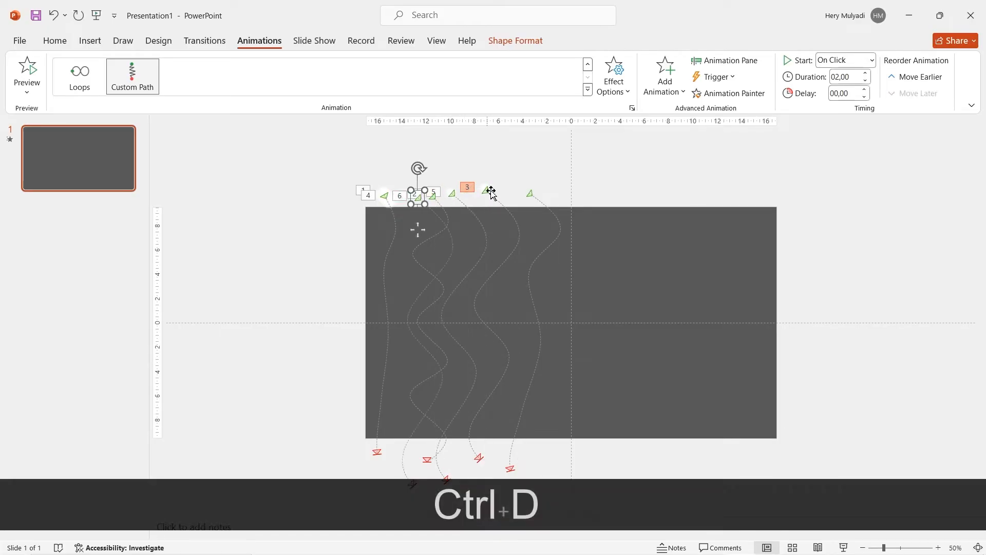
pyautogui.moveTo(418, 200); pyautogui.dragTo(429, 167)
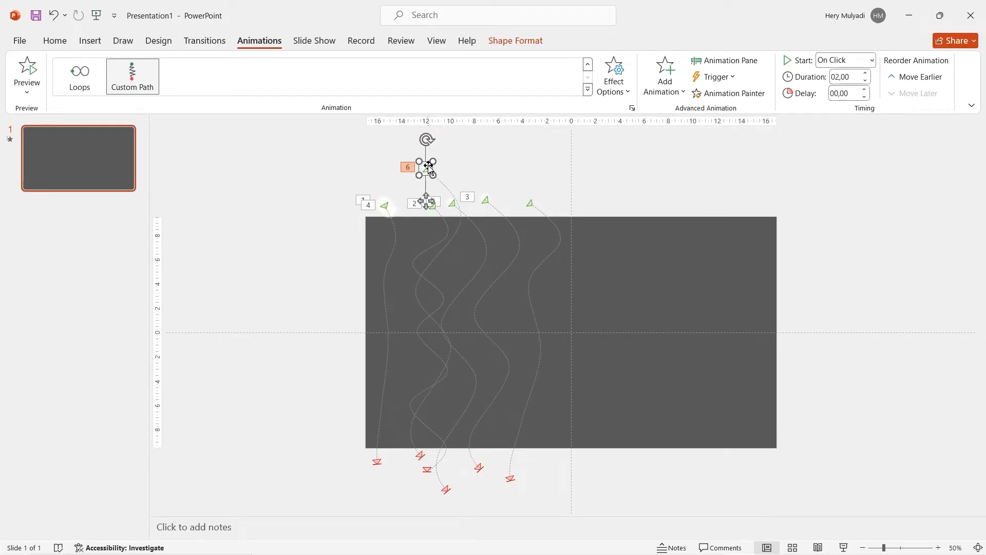
pyautogui.click(429, 470)
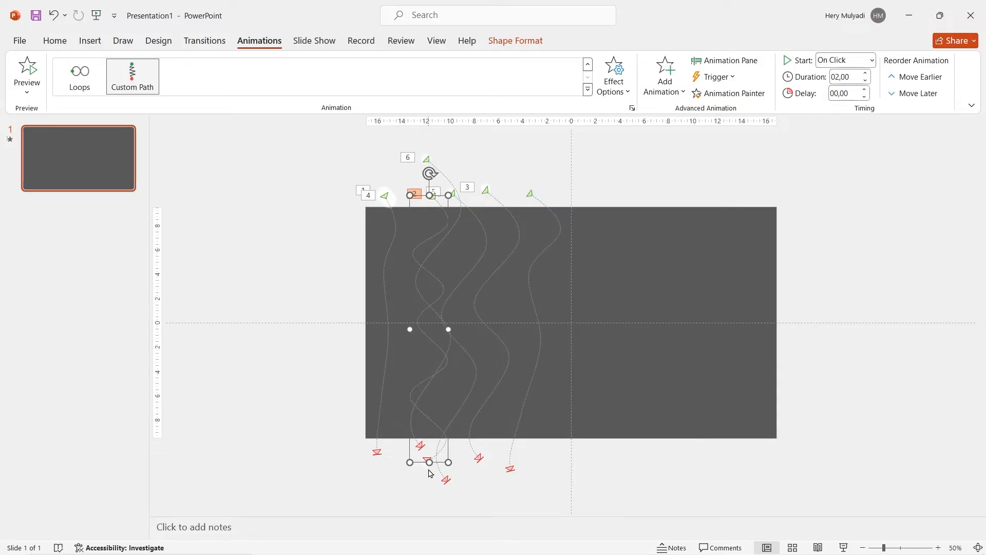
pyautogui.moveTo(428, 462); pyautogui.dragTo(417, 491)
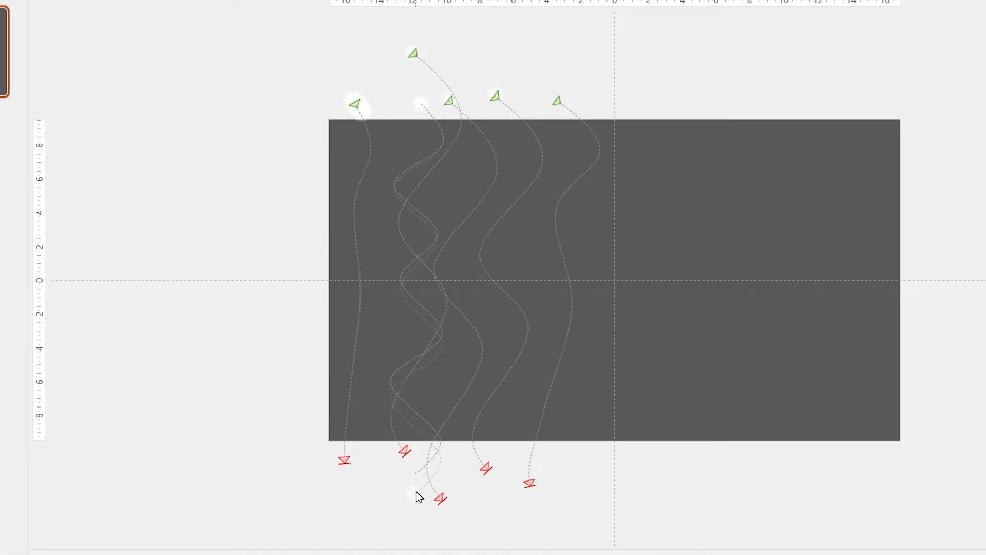
# Make more copies of the third snowflake above the slide right of its centre and lengthen a copy's path below the lower edge
pyautogui.click(496, 96)
pyautogui.hotkey('ctrl', 'd')
pyautogui.moveTo(492, 192); pyautogui.dragTo(625, 181)
pyautogui.hotkey('ctrl', 'd')
pyautogui.moveTo(633, 455); pyautogui.dragTo(633, 485)
# Duplicate the snowflake right of the centre, move the copy farther right, and reshape its path horizontally
pyautogui.click(625, 182)
pyautogui.hotkey('ctrl', 'd')
pyautogui.moveTo(635, 190); pyautogui.dragTo(673, 189)
pyautogui.click(694, 216)
pyautogui.moveTo(705, 338); pyautogui.dragTo(668, 340)
# Duplicate the reshaped snowflake, place the copy just left of the slide's centre, and pull its path's end farther down and left
pyautogui.hotkey('ctrl', 'd')
pyautogui.moveTo(713, 195); pyautogui.dragTo(565, 189)
pyautogui.moveTo(541, 490); pyautogui.dragTo(514, 502)
# Duplicate a snowflake and place the copy above the slide near its upper-right corner
pyautogui.hotkey('ctrl', 'd')
pyautogui.hotkey('ctrl', 'd')
pyautogui.moveTo(358, 198); pyautogui.dragTo(736, 189)
# Separate the overlapping snowflakes at the upper-left corner, raise the first one slightly, and extend its path's end lower
pyautogui.moveTo(388, 200); pyautogui.dragTo(402, 189)
pyautogui.moveTo(385, 198); pyautogui.dragTo(384, 191)
pyautogui.moveTo(385, 444); pyautogui.dragTo(385, 466)
pyautogui.hotkey('ctrl', 'd')
pyautogui.moveTo(390, 329); pyautogui.dragTo(522, 328)
pyautogui.hotkey('ctrl', 'd')
pyautogui.moveTo(397, 205); pyautogui.dragTo(620, 195)
pyautogui.click(756, 226)
pyautogui.click(620, 195)
pyautogui.hotkey('ctrl', 'z')
# Reshape the path near the slide's right edge horizontally and delete the extra snowflake beside the first one
pyautogui.moveTo(751, 329); pyautogui.dragTo(657, 329)
pyautogui.click(403, 188)
pyautogui.press('Delete')
# Duplicate the first large snowflake twice, placing one copy left and the other right of the slide's centre
pyautogui.click(384, 190)
pyautogui.hotkey('ctrl', 'd')
pyautogui.moveTo(392, 194); pyautogui.dragTo(524, 191)
pyautogui.hotkey('ctrl', 'd')
pyautogui.moveTo(655, 193); pyautogui.dragTo(635, 191)
# Duplicate the snowflake above the slide's right half and adjust the copy's motion path sideways
pyautogui.click(670, 190)
pyautogui.hotkey('ctrl', 'd')
pyautogui.moveTo(628, 334); pyautogui.dragTo(653, 331)
# Duplicate the rightmost snowflake and place the copy to its left above the slide
pyautogui.click(735, 191)
pyautogui.hotkey('ctrl', 'd')
pyautogui.moveTo(741, 194); pyautogui.dragTo(689, 189)
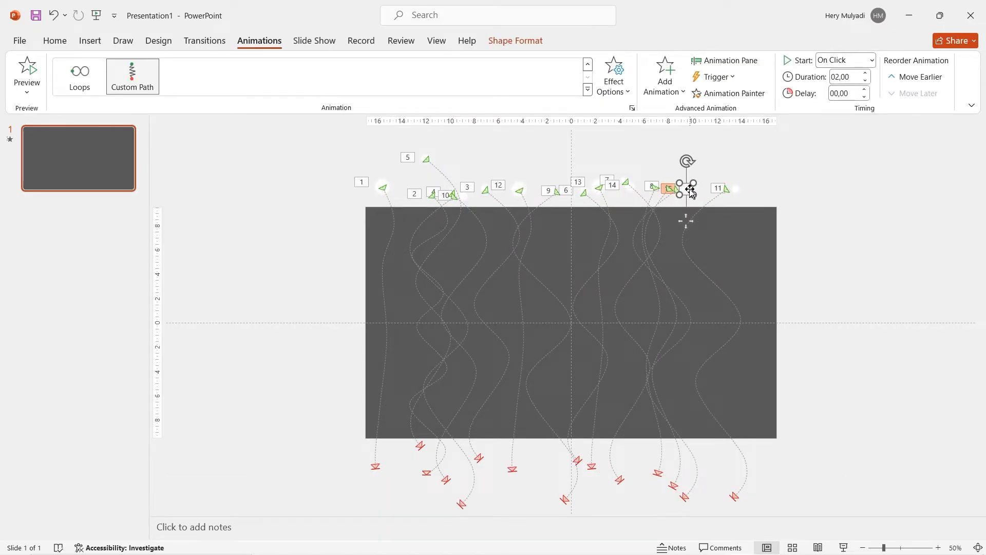
# Edit the points of the newest snowflake copy's motion path, shifting its middle bend inward and its lower bend down
pyautogui.click(614, 77)
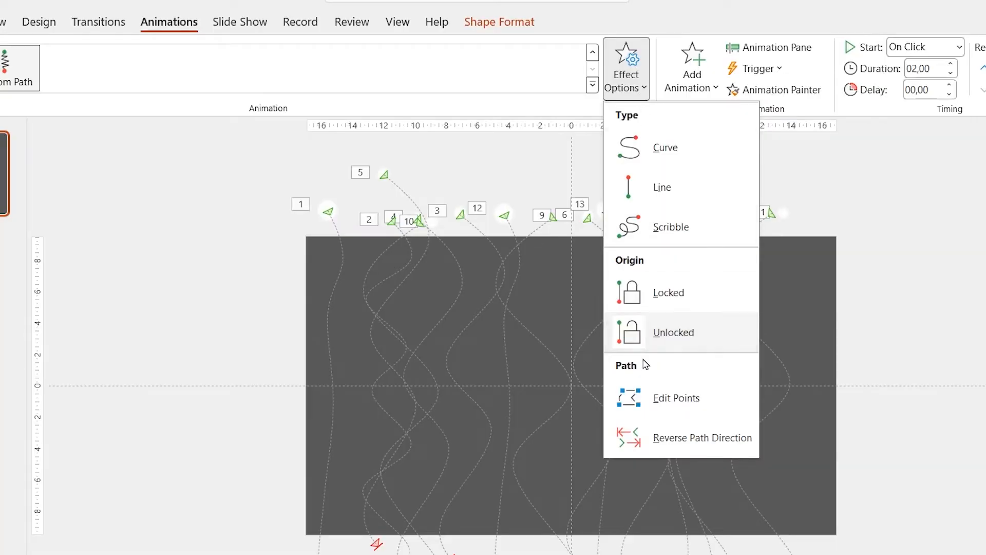
pyautogui.click(644, 349)
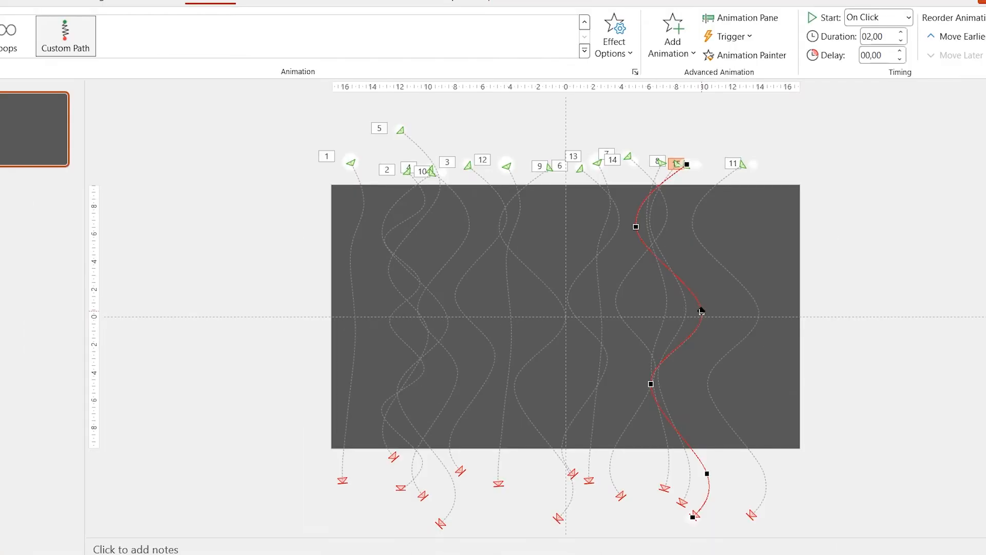
pyautogui.moveTo(685, 312); pyautogui.dragTo(663, 325)
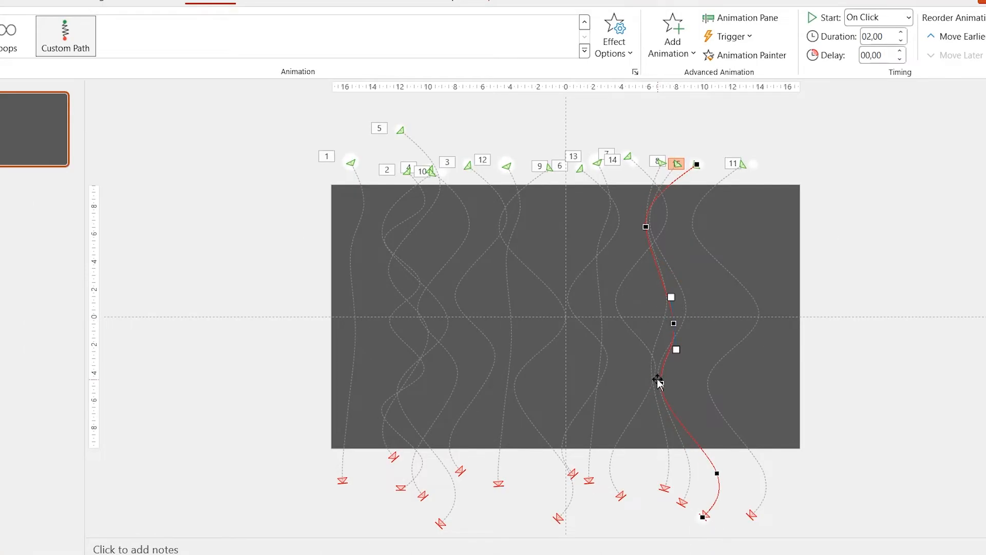
pyautogui.moveTo(645, 401); pyautogui.dragTo(642, 412)
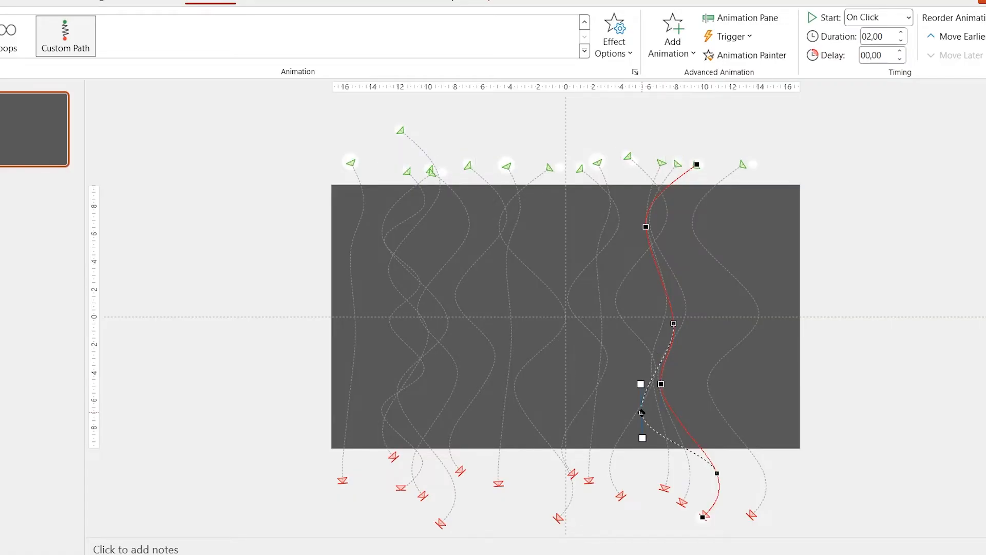
pyautogui.moveTo(698, 470); pyautogui.dragTo(693, 471)
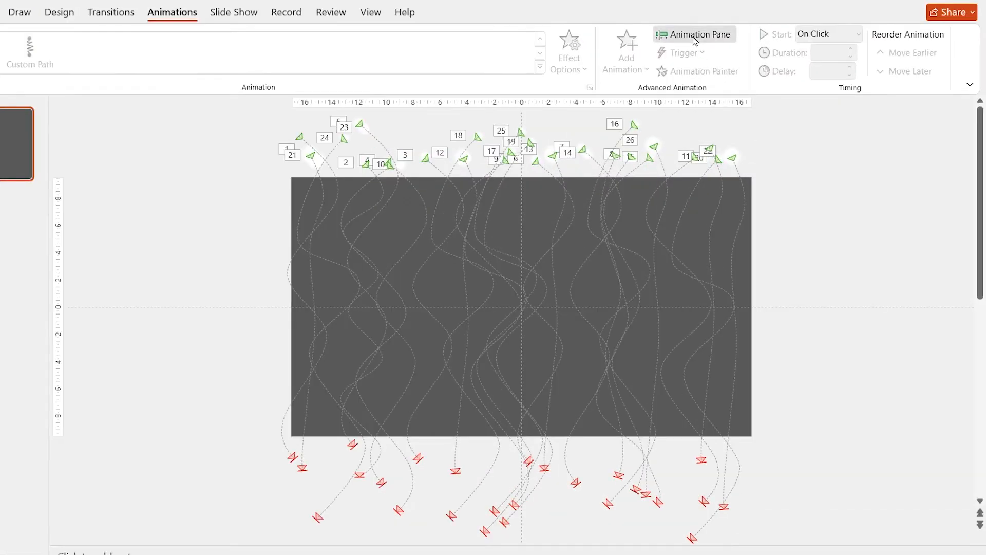
# Make all snowflake animations from Oval 7 to Oval 35 start With Previous and give them one common duration
pyautogui.click(724, 60)
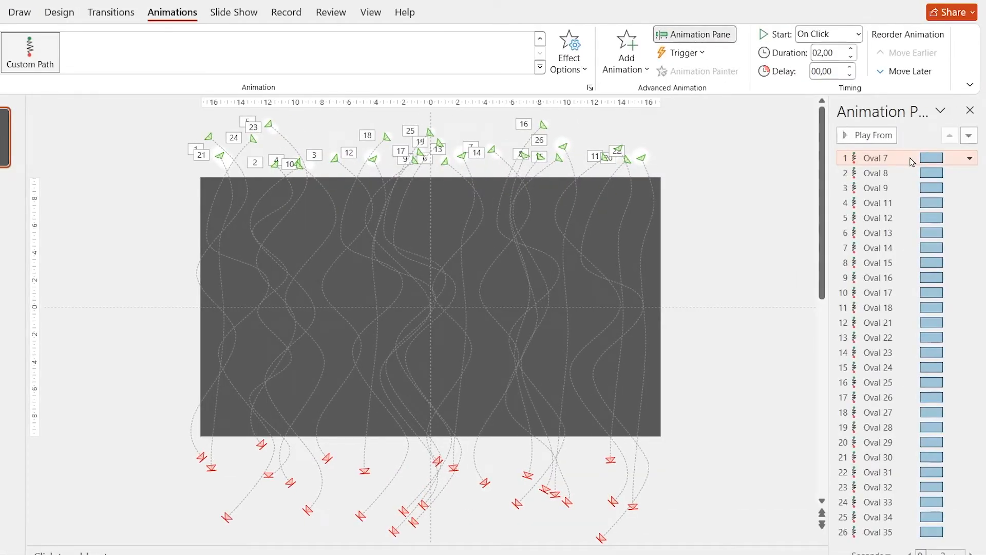
pyautogui.click(912, 160)
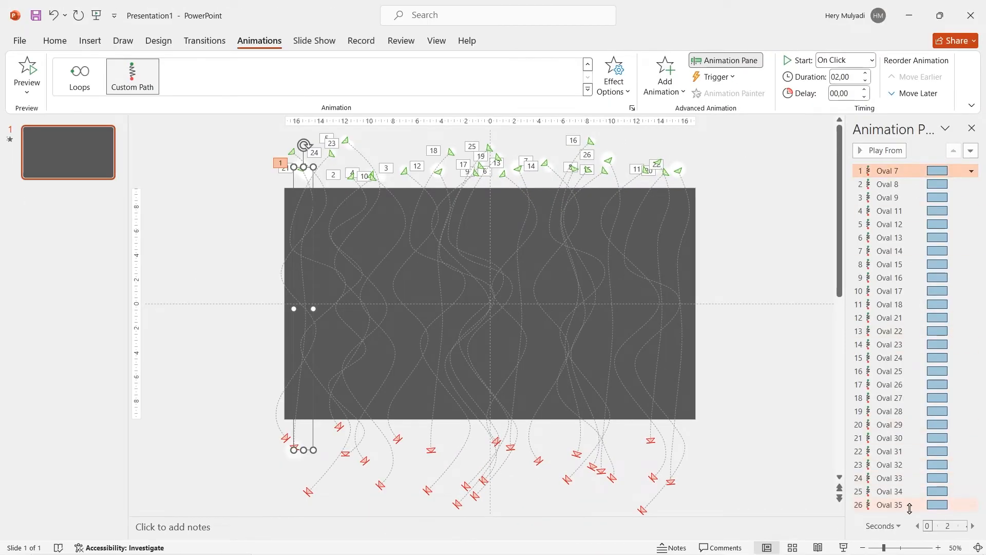
pyautogui.keyDown('shift'); pyautogui.click(909, 505); pyautogui.keyUp('shift')
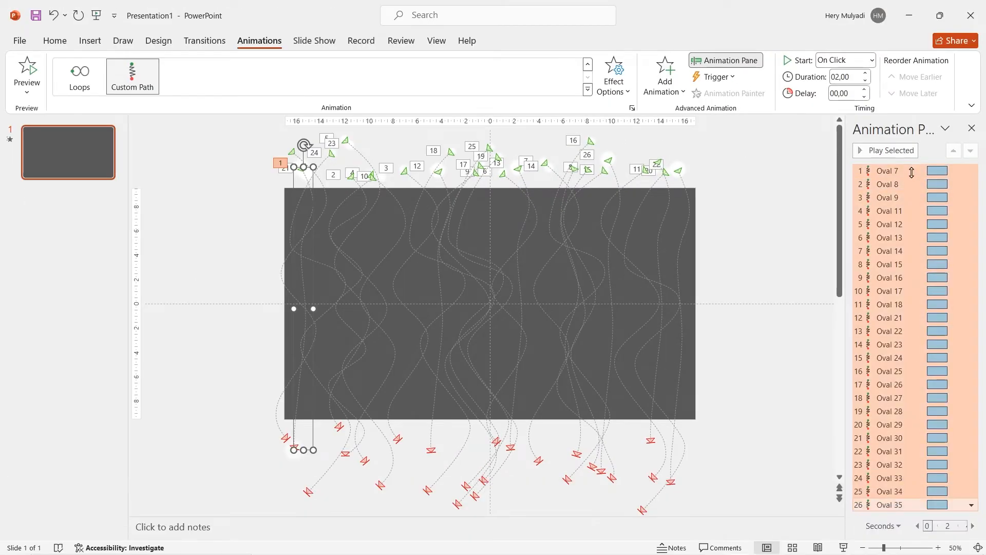
pyautogui.rightClick(912, 172)
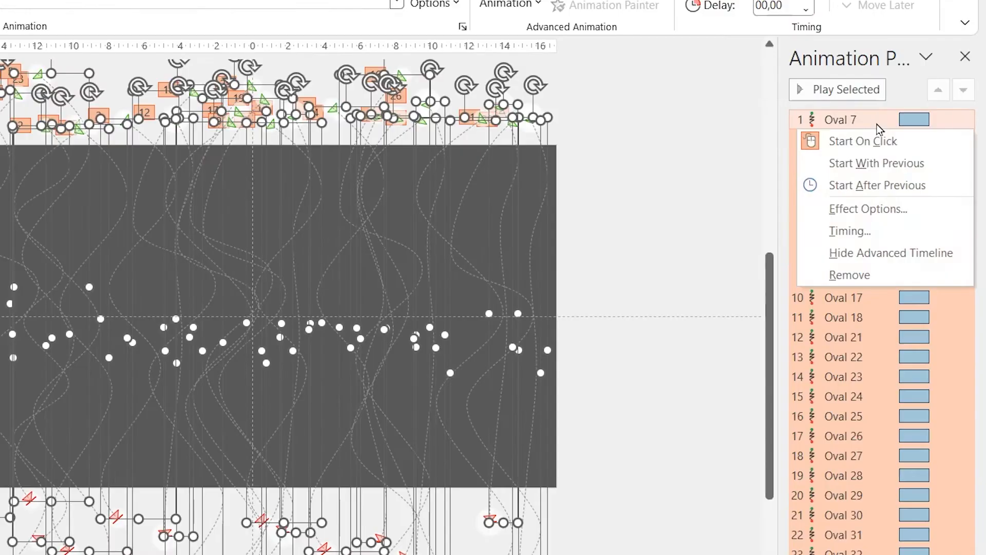
pyautogui.click(886, 163)
pyautogui.doubleClick(838, 75)
pyautogui.write('1')
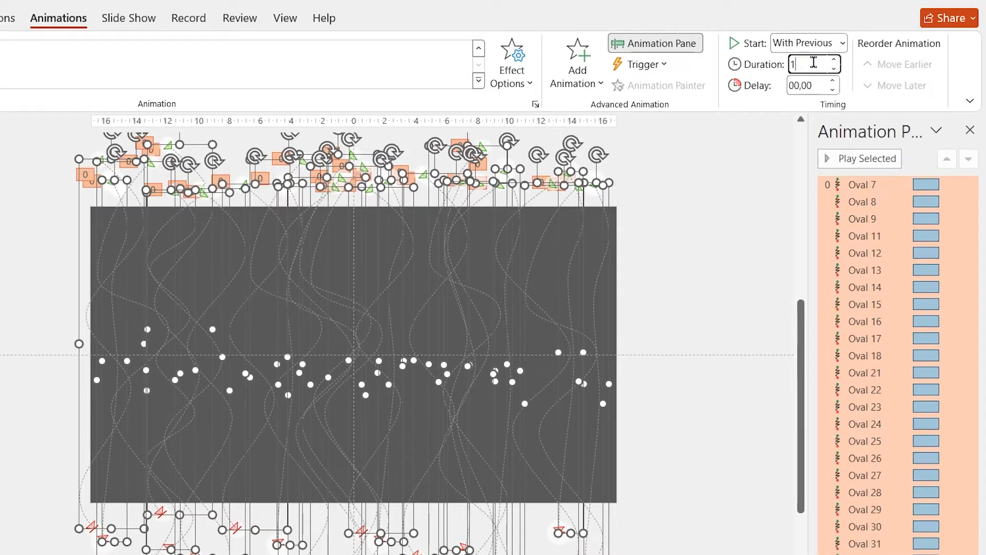
# Vary the durations of Oval 7, 8, 9 and 11, setting Oval 7 to 11,50 s and Oval 9 to 8,50 s
pyautogui.click(866, 185)
pyautogui.click(833, 61)
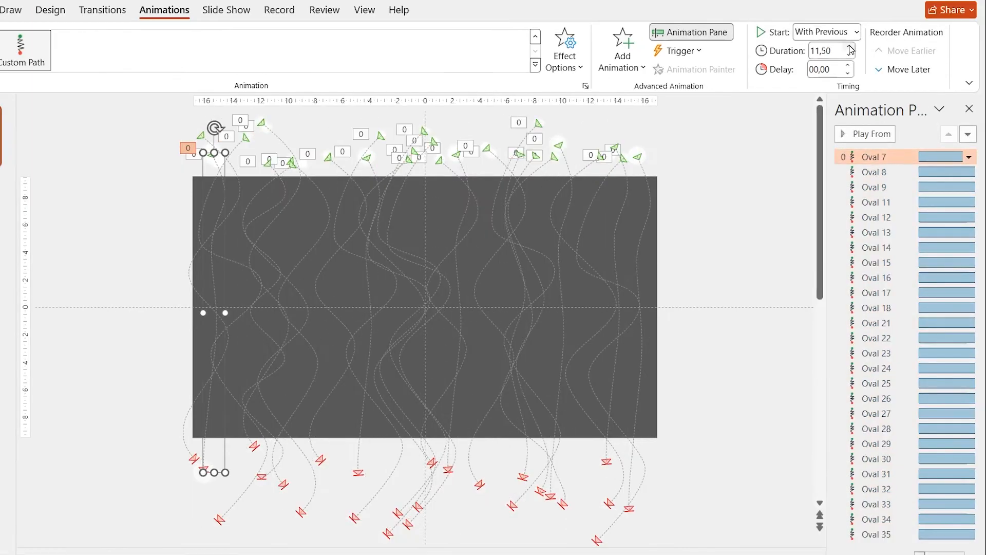
pyautogui.click(866, 201)
pyautogui.click(876, 188)
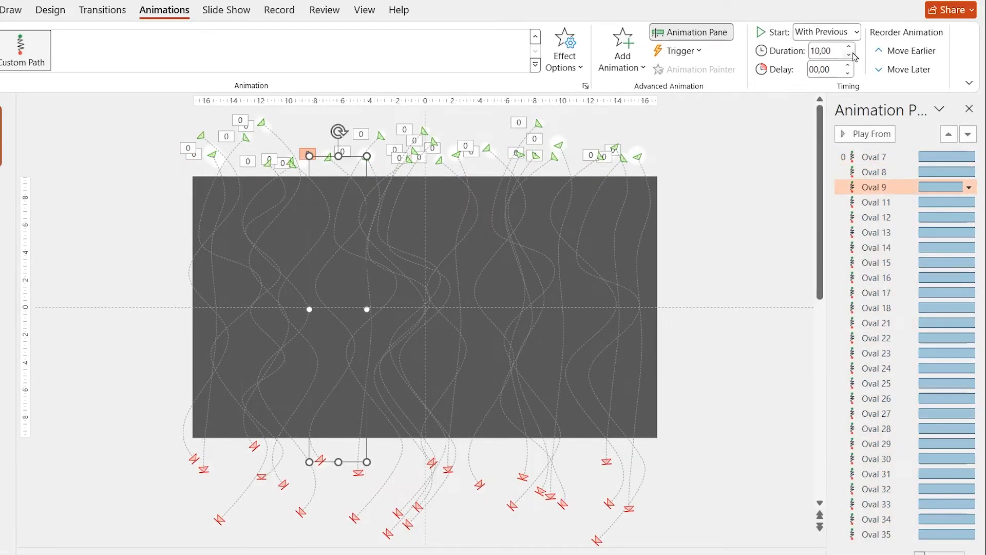
pyautogui.click(880, 205)
pyautogui.click(849, 47)
# Vary the animation durations of Oval 12 to Oval 15, setting Oval 15 to 11 seconds
pyautogui.click(878, 219)
pyautogui.click(877, 233)
pyautogui.click(832, 50)
pyautogui.click(877, 247)
pyautogui.click(878, 263)
pyautogui.click(831, 50)
pyautogui.write('11')
# Vary the animation durations of Oval 16 to Oval 18, setting Oval 18 to 7 seconds
pyautogui.click(877, 278)
pyautogui.click(876, 293)
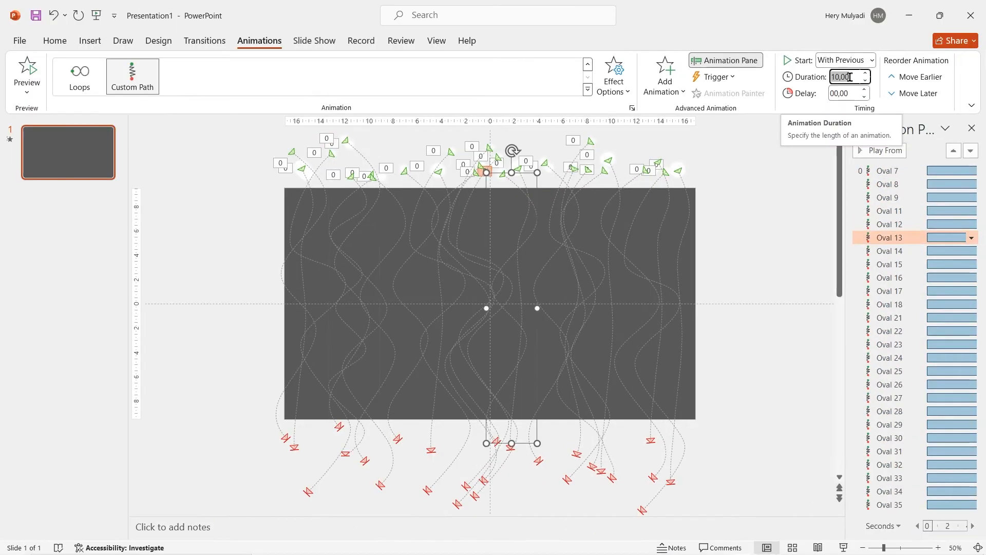
pyautogui.press('Down')
pyautogui.press('Down')
pyautogui.press('Down')
pyautogui.press('Down')
pyautogui.press('Down')
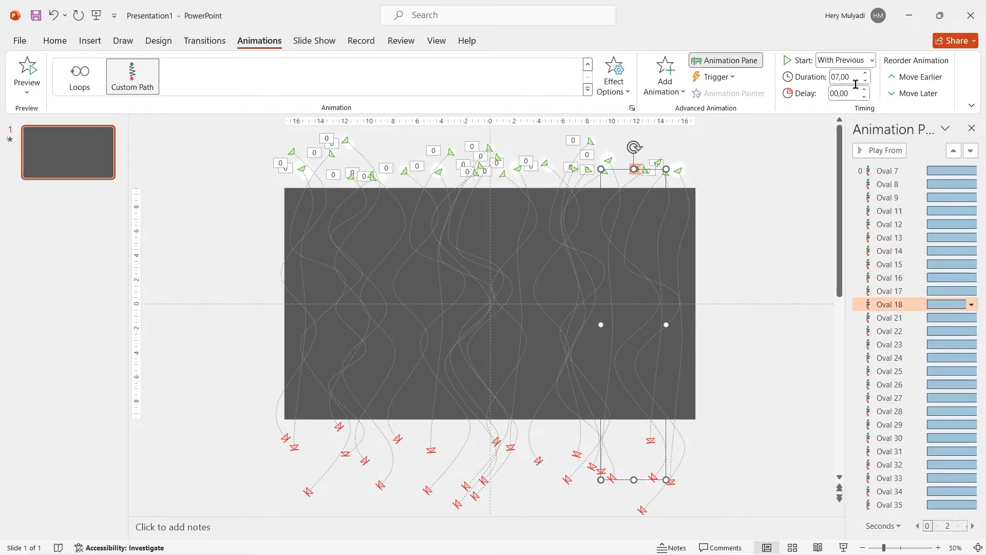
# Continue varying the animation durations from Oval 21 onward, setting Oval 25 to 8 seconds
pyautogui.press('Down')
pyautogui.press('Down')
pyautogui.press('Down')
pyautogui.press('Down')
pyautogui.press('Down')
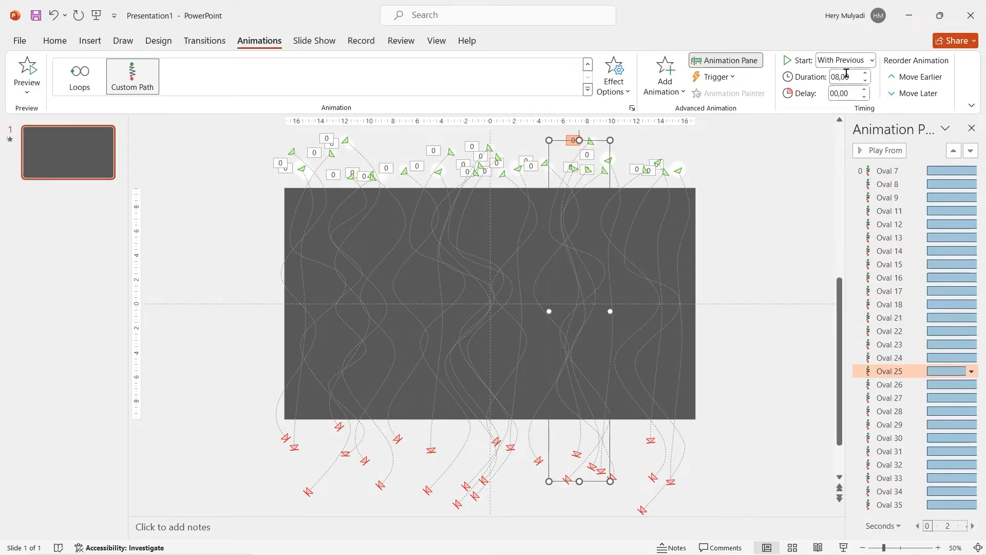
pyautogui.click(845, 77)
# Vary the animation durations of Oval 30 to Oval 35, setting Oval 31 to 19 seconds and Oval 35 to 14 seconds
pyautogui.click(904, 438)
pyautogui.click(846, 77)
pyautogui.click(903, 452)
pyautogui.click(845, 77)
pyautogui.write('19')
pyautogui.click(903, 465)
pyautogui.click(846, 77)
pyautogui.click(903, 478)
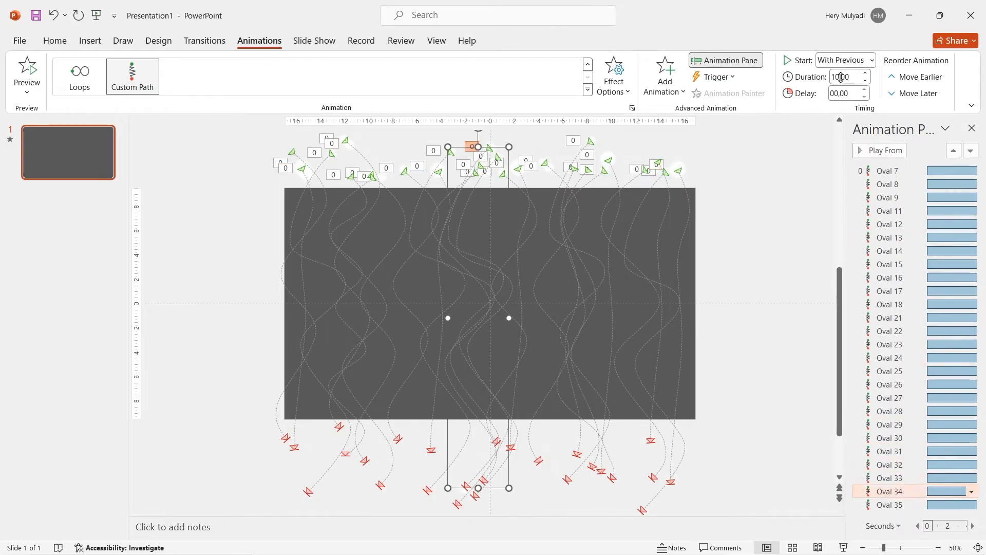
pyautogui.click(905, 492)
pyautogui.click(906, 505)
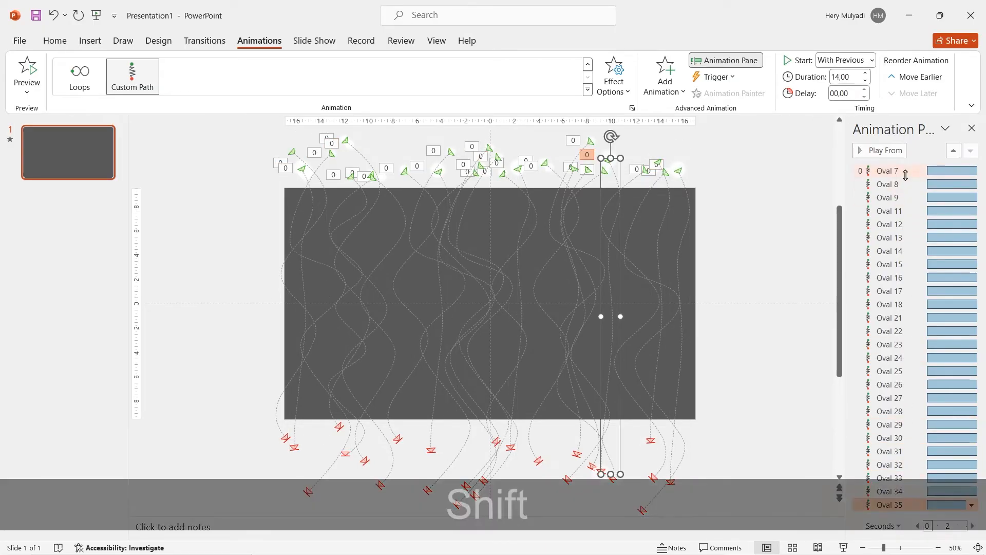
# Set all snowflake animations from Oval 7 to Oval 35 to repeat continuously through their timing options
pyautogui.keyDown('shift'); pyautogui.click(906, 174); pyautogui.keyUp('shift')
pyautogui.rightClick(905, 175)
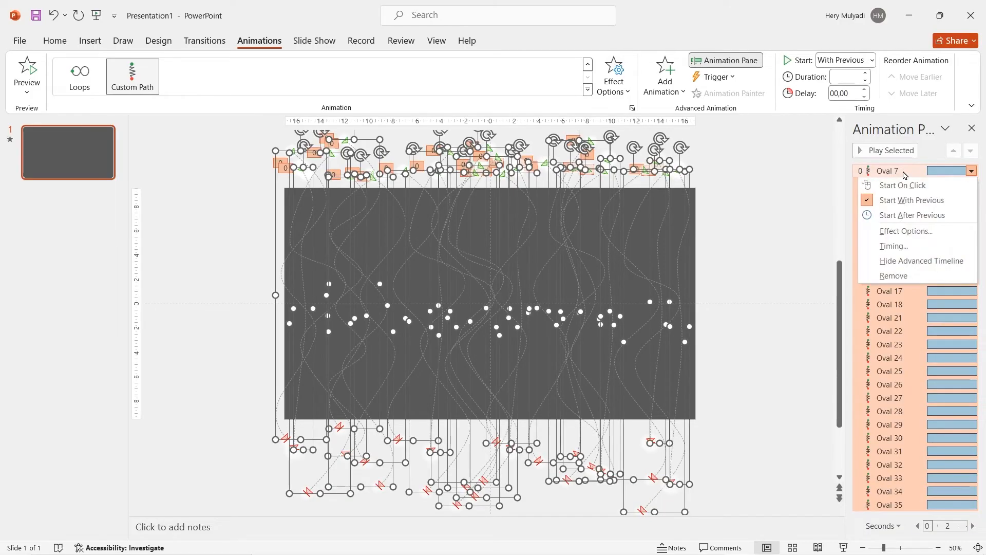
pyautogui.click(913, 232)
pyautogui.click(436, 179)
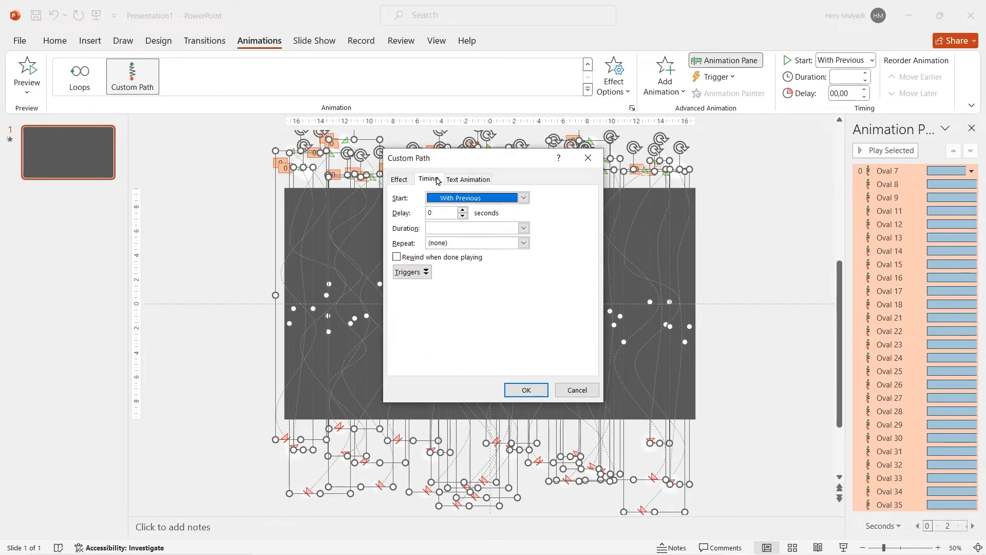
pyautogui.click(523, 243)
pyautogui.click(497, 317)
pyautogui.click(520, 392)
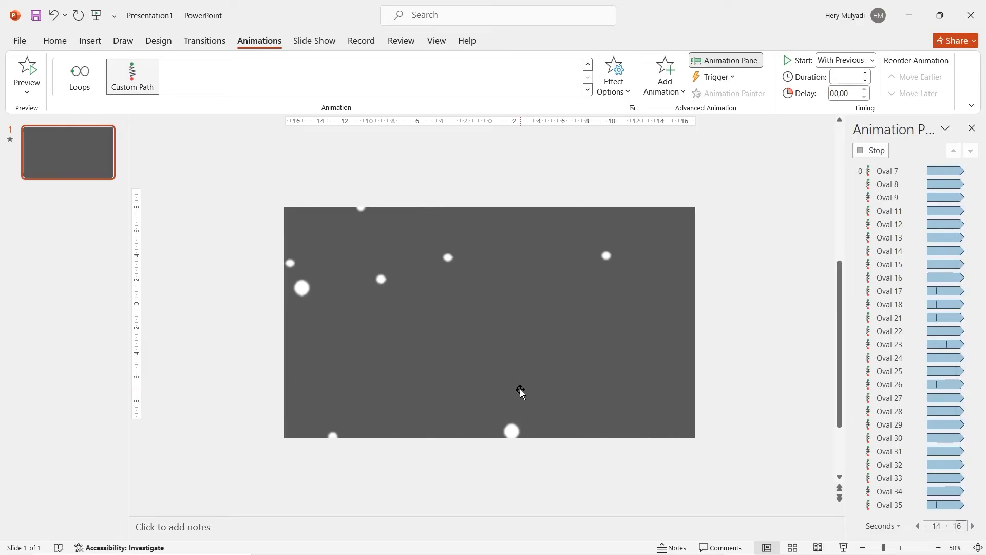
# Fill the slide background with the picture file 16 9 Photo Cool.jpg
pyautogui.keyDown('ctrl'); pyautogui.scroll(1, 740, 340); pyautogui.keyUp('ctrl')
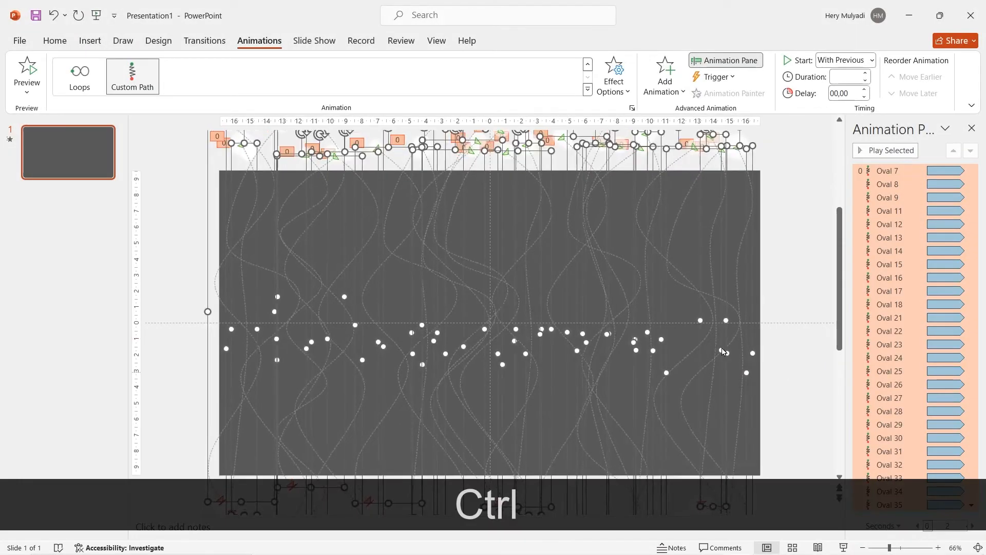
pyautogui.rightClick(265, 241)
pyautogui.click(314, 390)
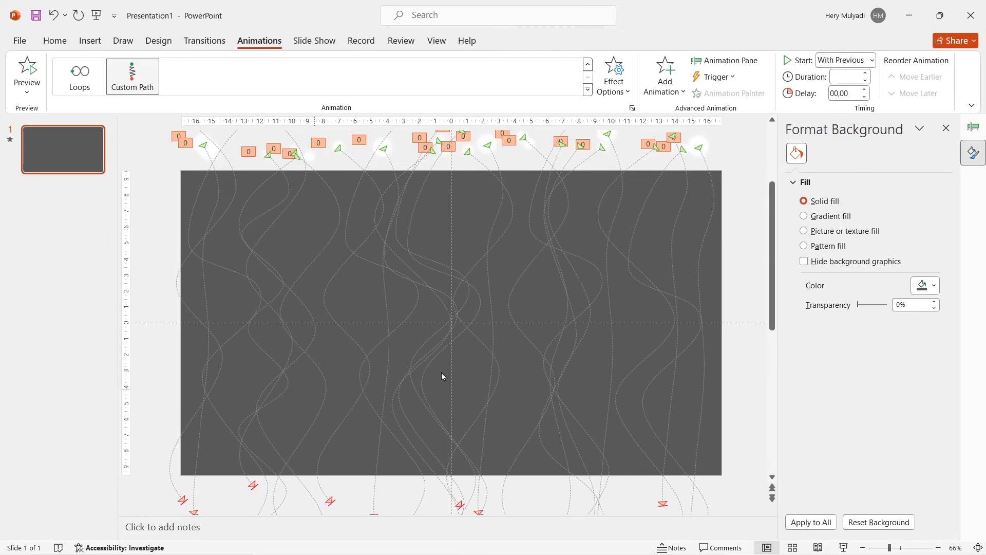
pyautogui.click(804, 231)
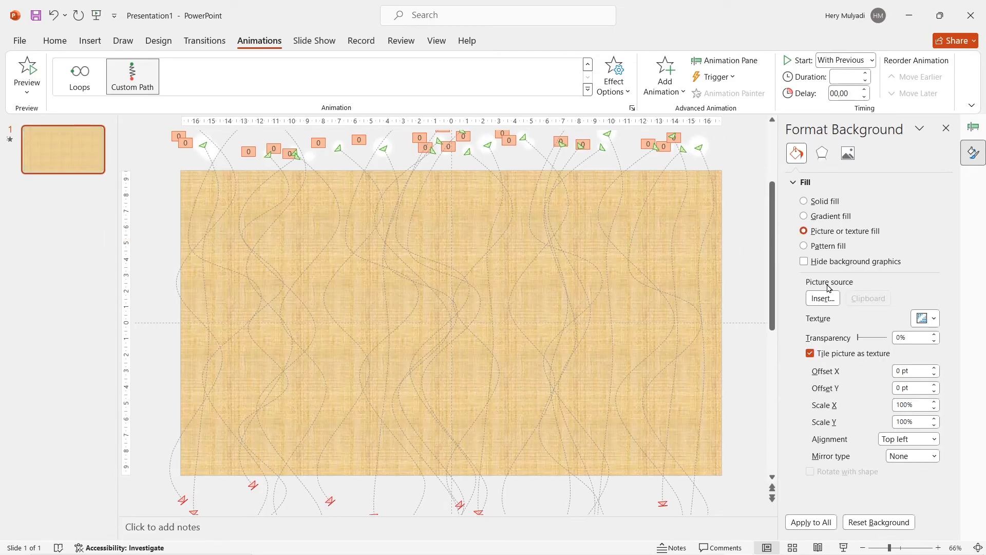
pyautogui.click(823, 299)
pyautogui.click(405, 246)
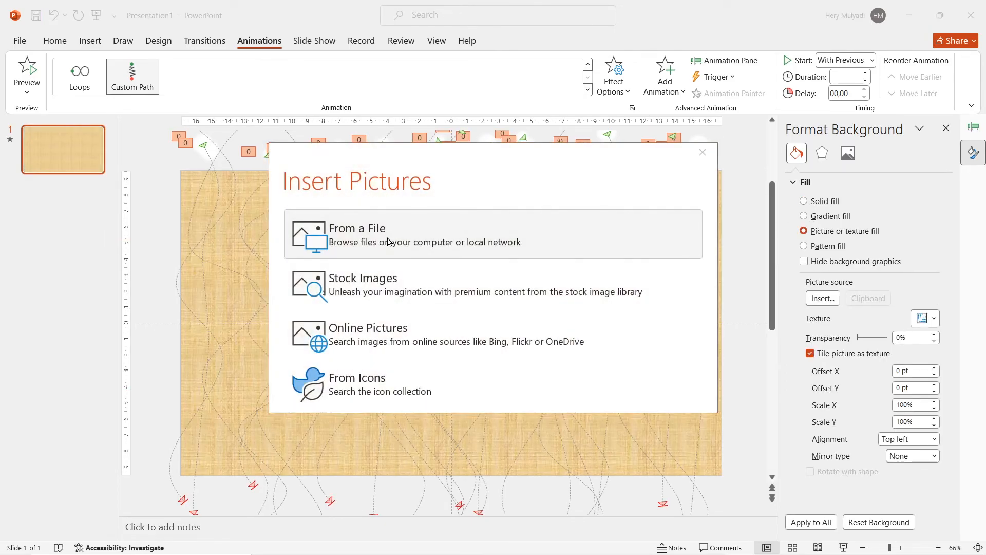
pyautogui.doubleClick(177, 118)
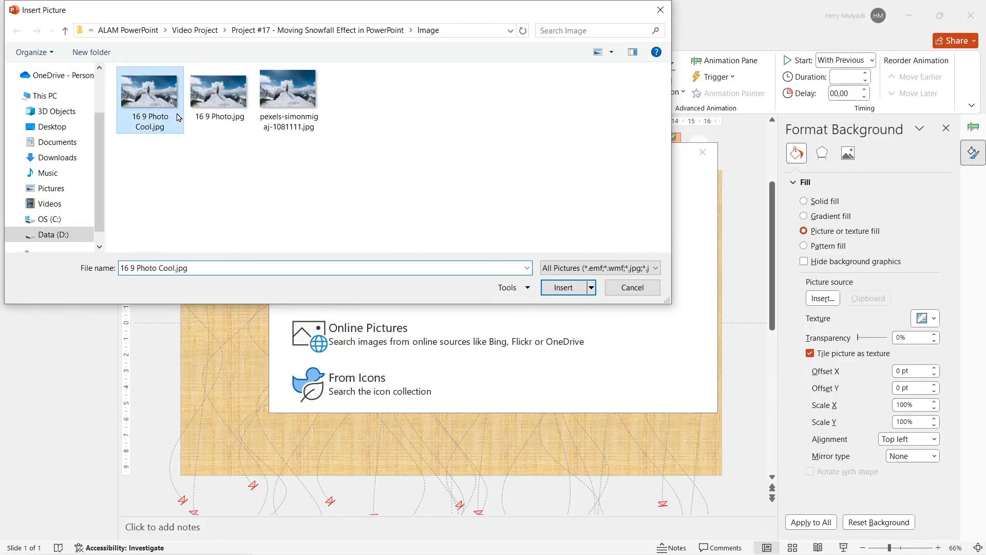